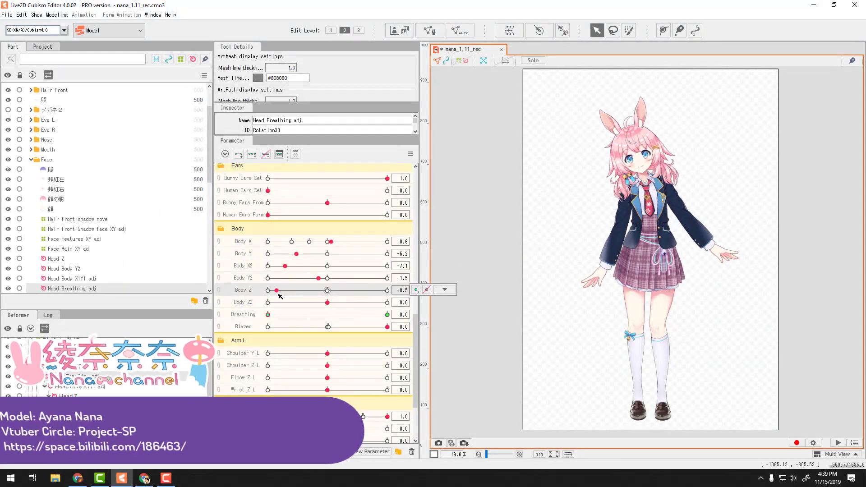
Lean and twist Nana's body with Body X, Y, Z, X2, Y2, Z2 and bend her left arm at shoulder and elbow
{"action": "mouse_move", "coordinate": [281, 293]}
{"action": "left_mouse_down"}
{"action": "mouse_move", "coordinate": [340, 291]}
{"action": "mouse_move", "coordinate": [287, 306]}
{"action": "left_mouse_up"}
{"action": "mouse_move", "coordinate": [340, 290]}
{"action": "left_mouse_down"}
{"action": "mouse_move", "coordinate": [361, 291]}
{"action": "mouse_move", "coordinate": [350, 281]}
{"action": "left_mouse_up"}
{"action": "left_click_drag", "start_coordinate": [293, 265], "coordinate": [348, 242]}
{"action": "left_click", "coordinate": [332, 241]}
{"action": "left_click_drag", "start_coordinate": [328, 365], "coordinate": [331, 390]}
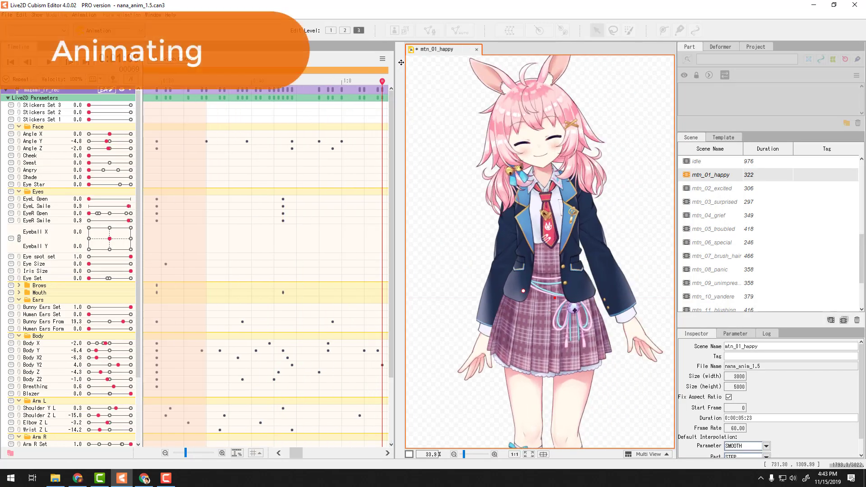
Play the mtn_01_happy scene, then lean Nana's body sideways to the left with Body X
{"action": "key", "text": "space"}
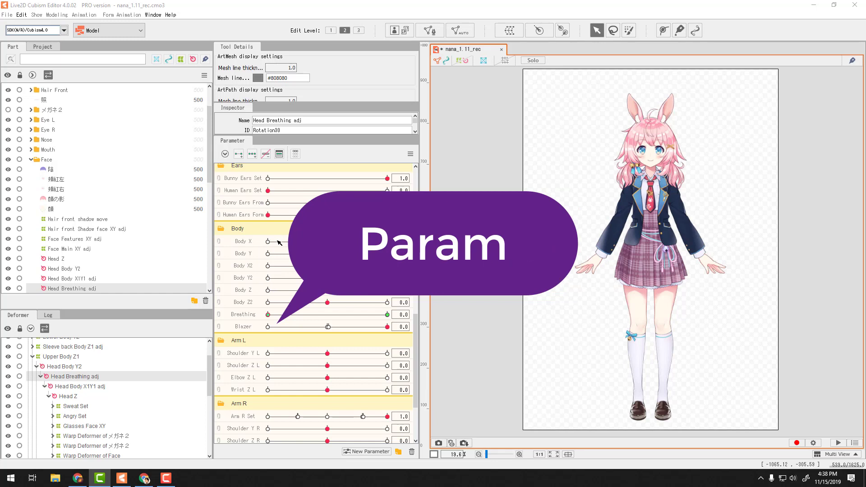
{"action": "left_click_drag", "start_coordinate": [328, 244], "coordinate": [296, 246]}
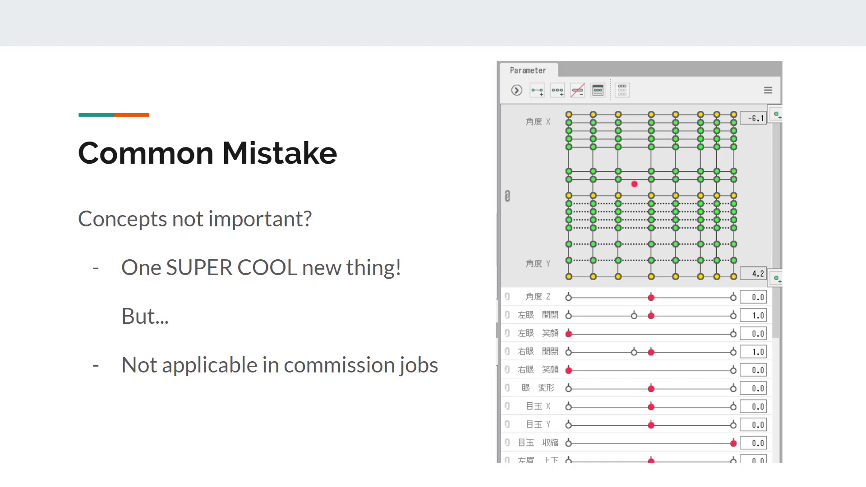
Advance from the Common Mistake slide to the next slide
{"action": "key", "text": "Right"}
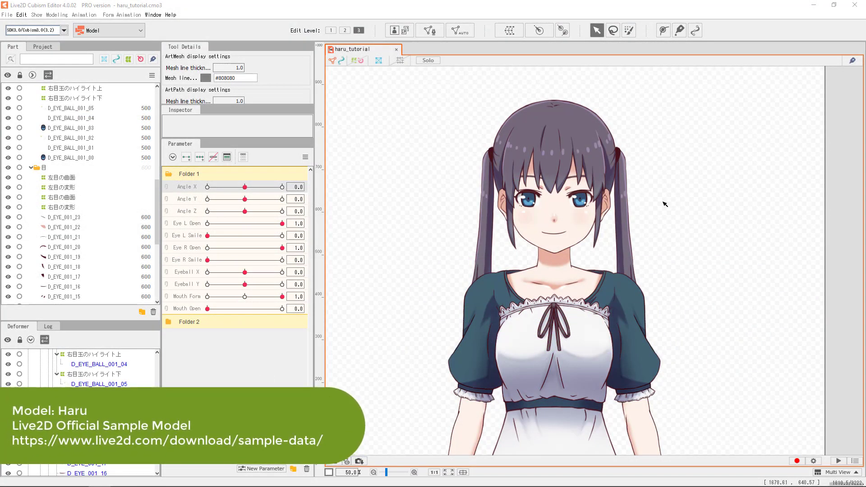
Zoom out and centre Haru, then turn her head with Angle X and blink her eyes
{"action": "scroll", "coordinate": [668, 194], "scroll_direction": "down", "scroll_amount": 3}
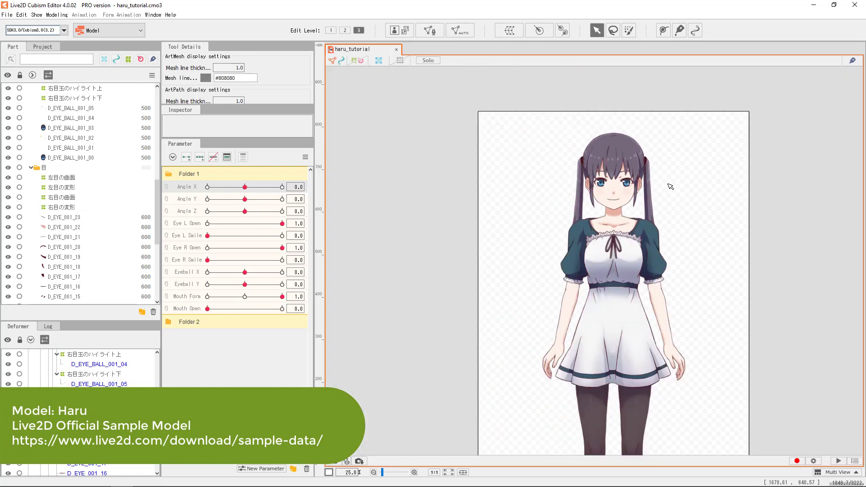
{"action": "left_click_drag", "start_coordinate": [640, 184], "coordinate": [610, 150]}
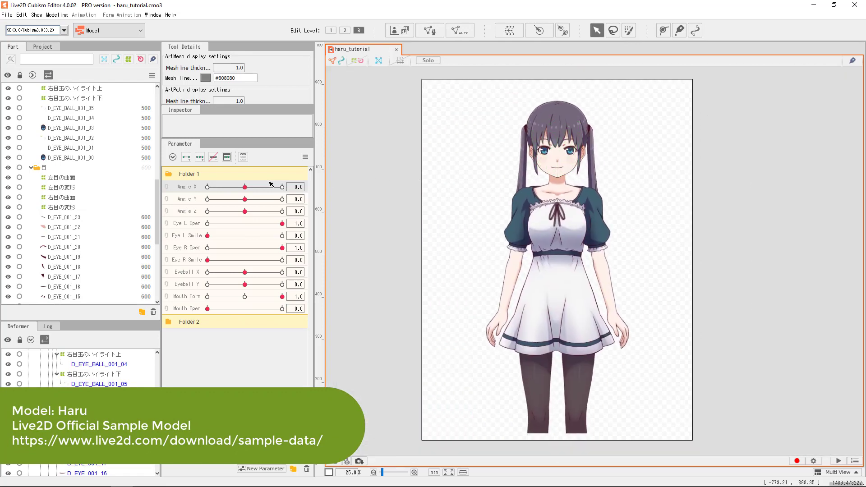
{"action": "left_click_drag", "start_coordinate": [246, 190], "coordinate": [268, 224]}
{"action": "left_click_drag", "start_coordinate": [213, 248], "coordinate": [291, 248]}
{"action": "left_click", "coordinate": [282, 248]}
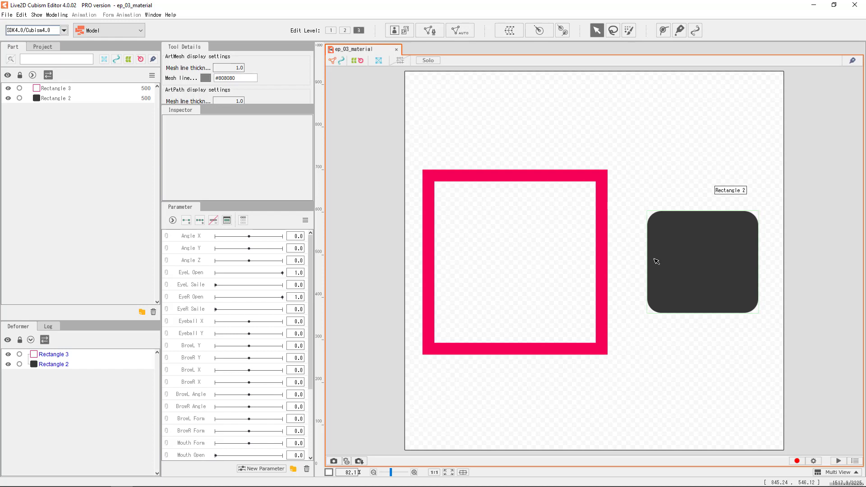
Select the dark grey rounded square, Rectangle 2, rather than the pink frame Rectangle 3
{"action": "left_click", "coordinate": [714, 270]}
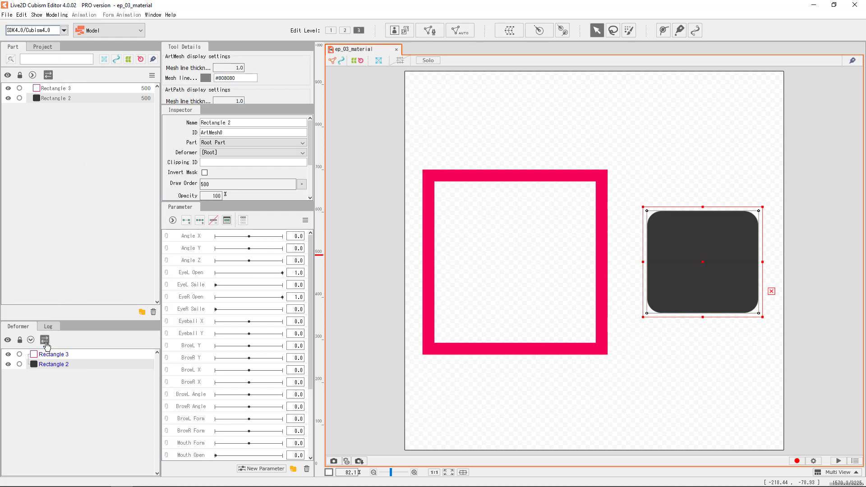
{"action": "left_click", "coordinate": [603, 280]}
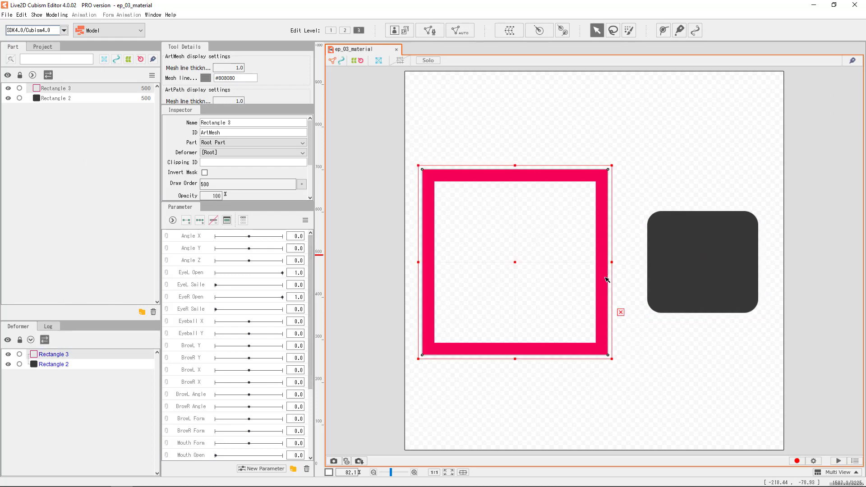
{"action": "left_click", "coordinate": [689, 270]}
{"action": "key", "text": "ctrl+z"}
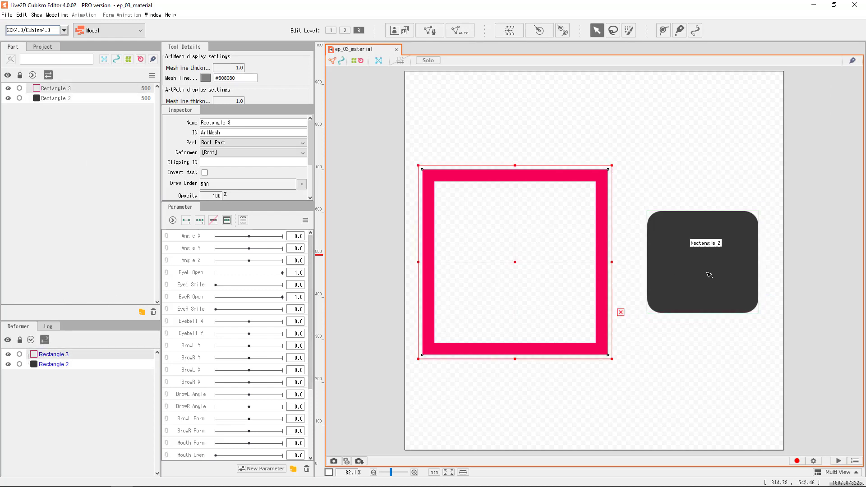
{"action": "left_click", "coordinate": [709, 275]}
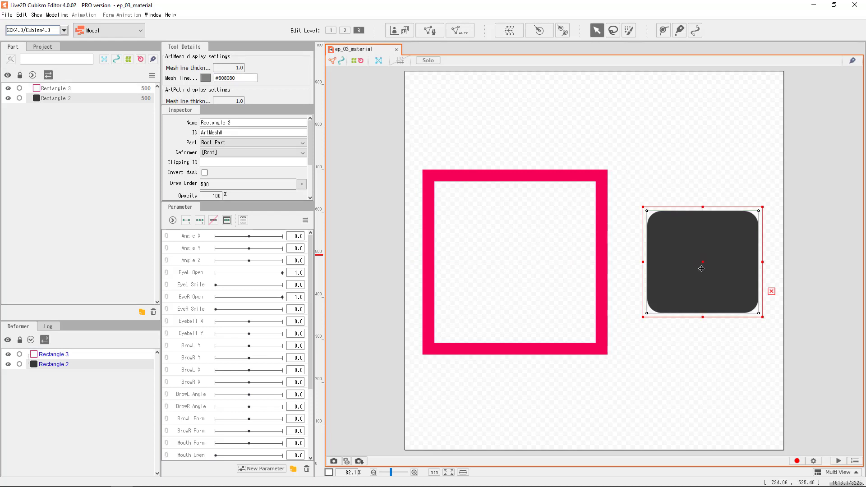
Open Angle X keyform editing, then add and remove trial keyforms such as -15 and 6
{"action": "double_click", "coordinate": [203, 239]}
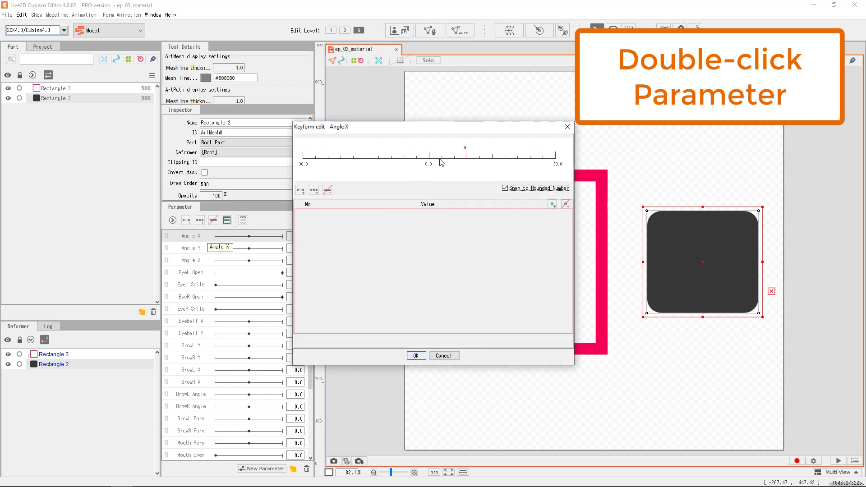
{"action": "left_click", "coordinate": [366, 161]}
{"action": "left_click", "coordinate": [454, 163]}
{"action": "left_click", "coordinate": [542, 162]}
{"action": "left_click", "coordinate": [503, 162]}
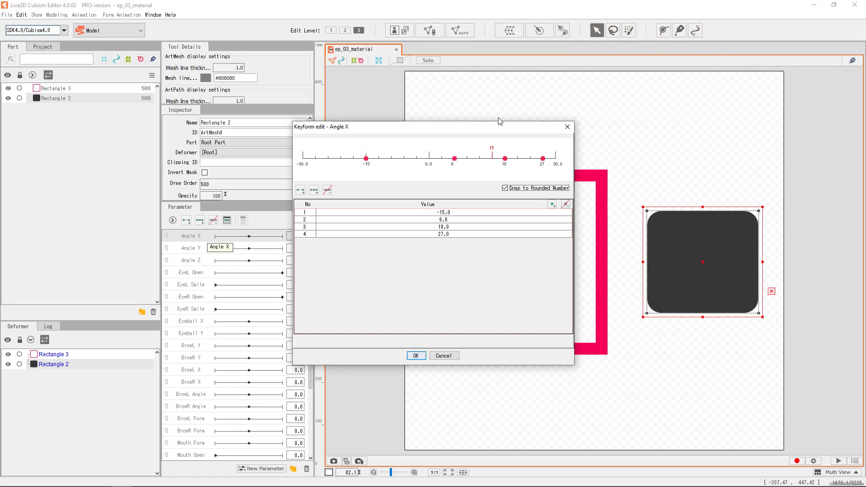
{"action": "left_click", "coordinate": [366, 159]}
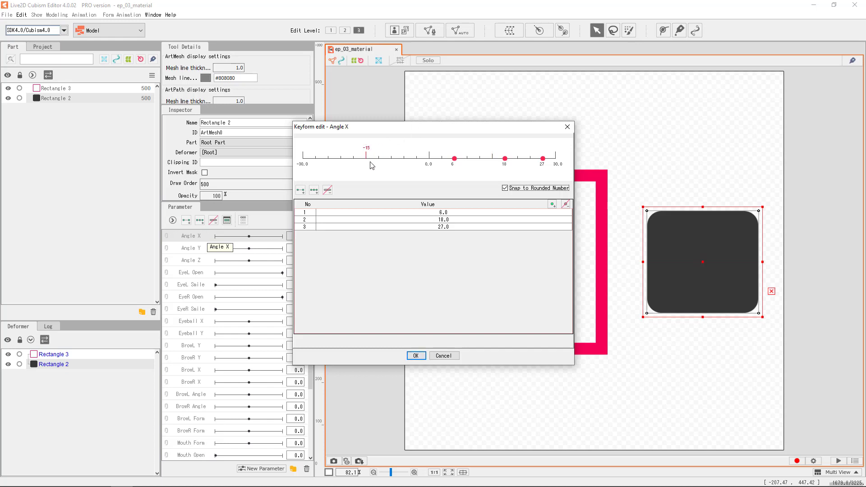
{"action": "left_click", "coordinate": [455, 159]}
Clear the leftover keys, place keyforms at -30, 0 and 30, and confirm
{"action": "left_click", "coordinate": [505, 160]}
{"action": "left_click", "coordinate": [542, 160]}
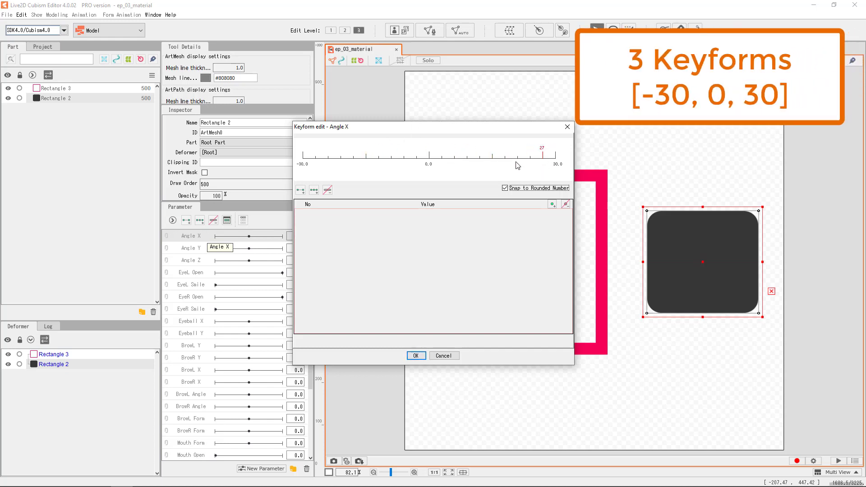
{"action": "left_click", "coordinate": [304, 162]}
{"action": "left_click", "coordinate": [433, 159]}
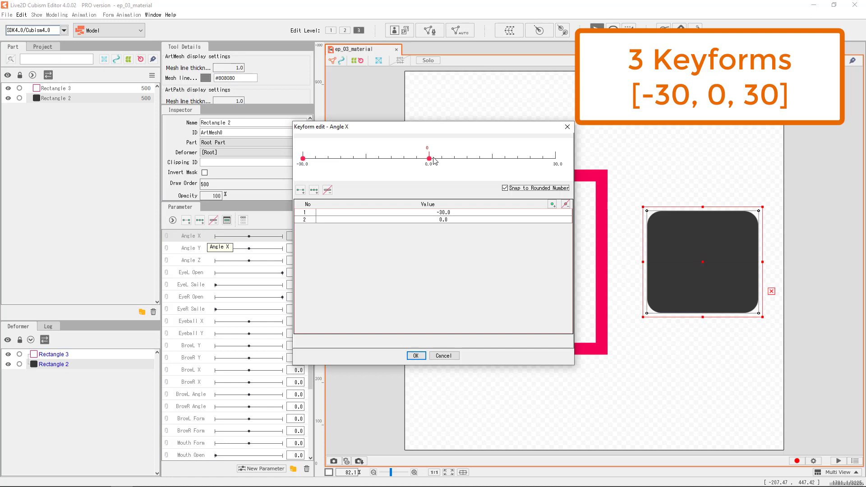
{"action": "left_click", "coordinate": [556, 160]}
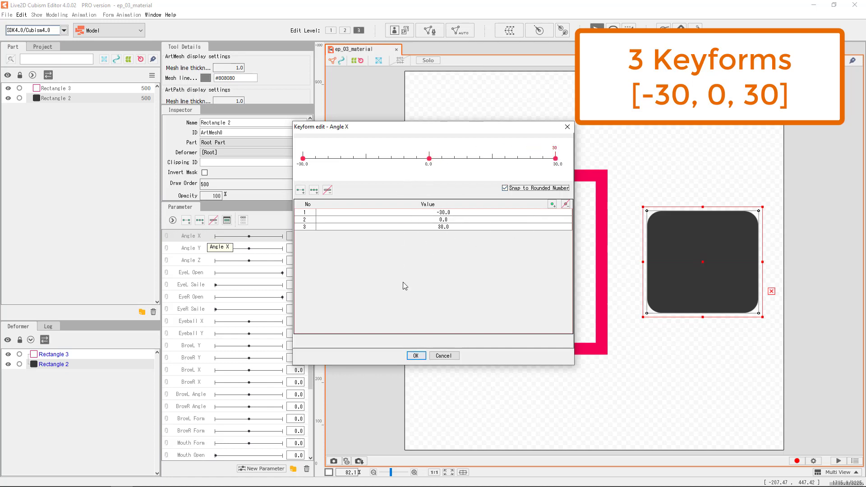
{"action": "left_click", "coordinate": [416, 356]}
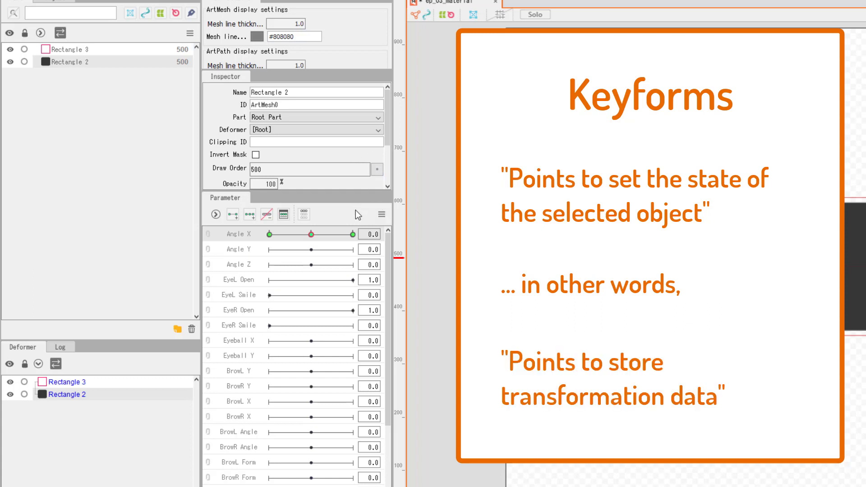
{"action": "left_click", "coordinate": [312, 234]}
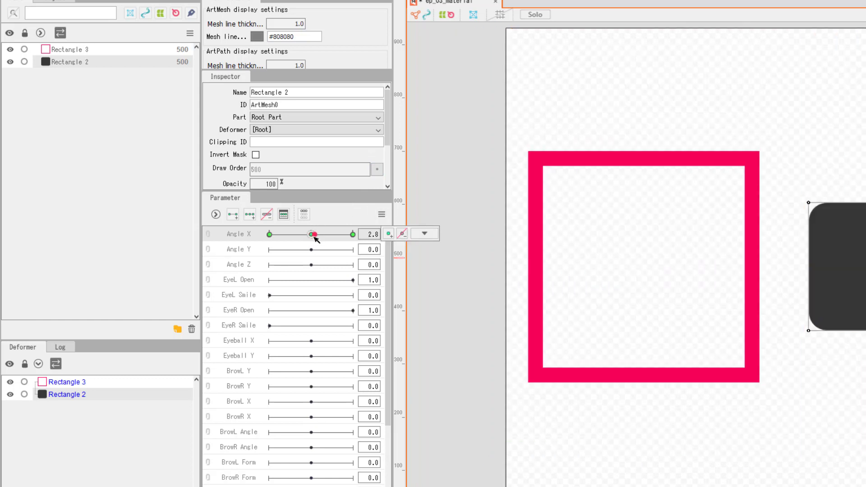
{"action": "mouse_move", "coordinate": [315, 235]}
{"action": "left_mouse_down"}
{"action": "mouse_move", "coordinate": [329, 240]}
{"action": "mouse_move", "coordinate": [295, 237]}
{"action": "mouse_move", "coordinate": [310, 236]}
{"action": "mouse_move", "coordinate": [304, 244]}
{"action": "mouse_move", "coordinate": [333, 234]}
{"action": "mouse_move", "coordinate": [303, 244]}
{"action": "mouse_move", "coordinate": [312, 235]}
{"action": "left_mouse_up"}
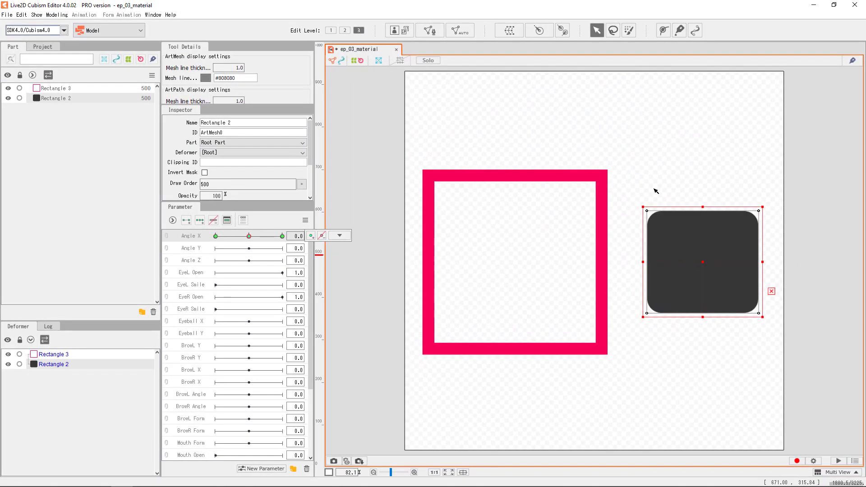
{"action": "left_click", "coordinate": [621, 197]}
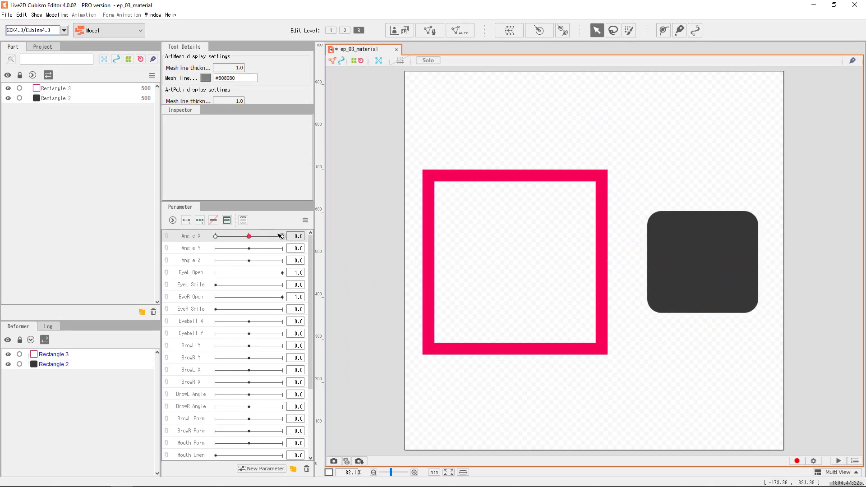
{"action": "left_click_drag", "start_coordinate": [248, 236], "coordinate": [258, 236]}
{"action": "left_click", "coordinate": [704, 265]}
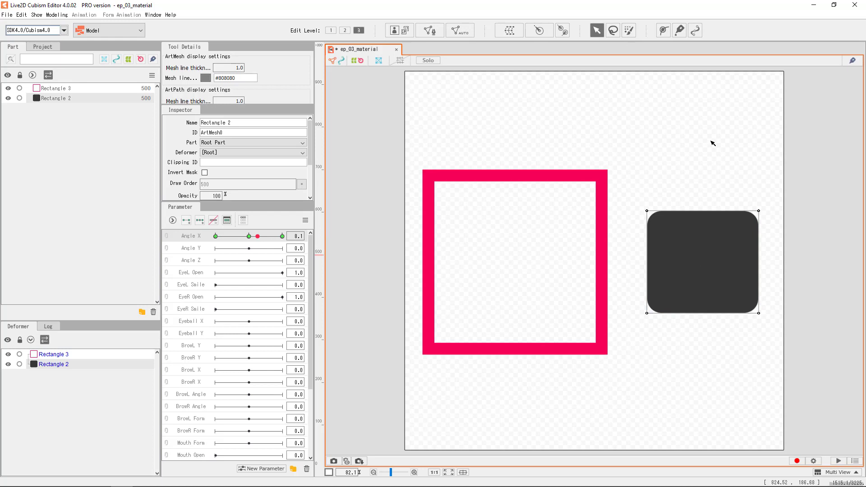
{"action": "left_click", "coordinate": [712, 143]}
{"action": "left_click", "coordinate": [731, 280]}
{"action": "left_click", "coordinate": [701, 182]}
{"action": "left_click", "coordinate": [690, 243]}
{"action": "left_click", "coordinate": [447, 163]}
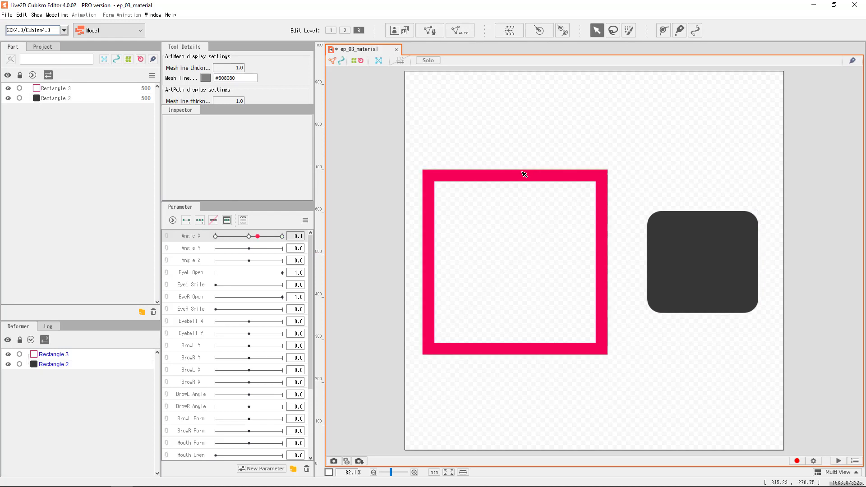
{"action": "left_click", "coordinate": [250, 242]}
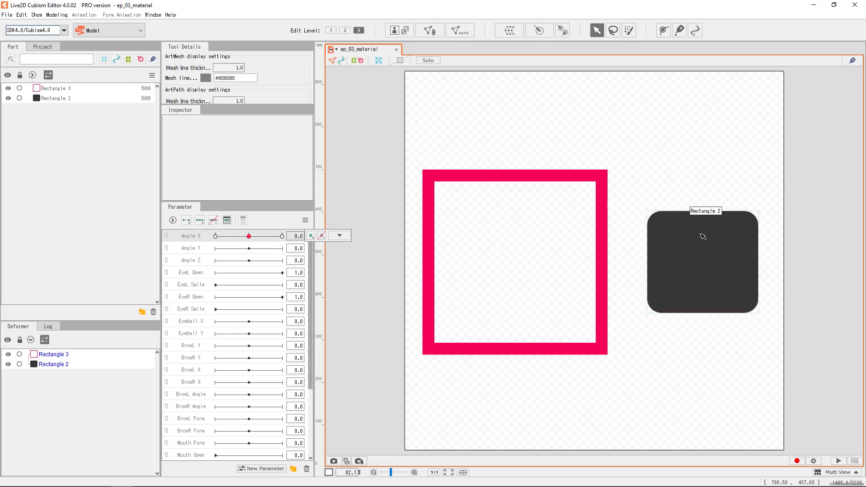
With Angle X on its -30 keyform, move the grey square into the pink frame and sweep to preview
{"action": "left_click", "coordinate": [714, 259]}
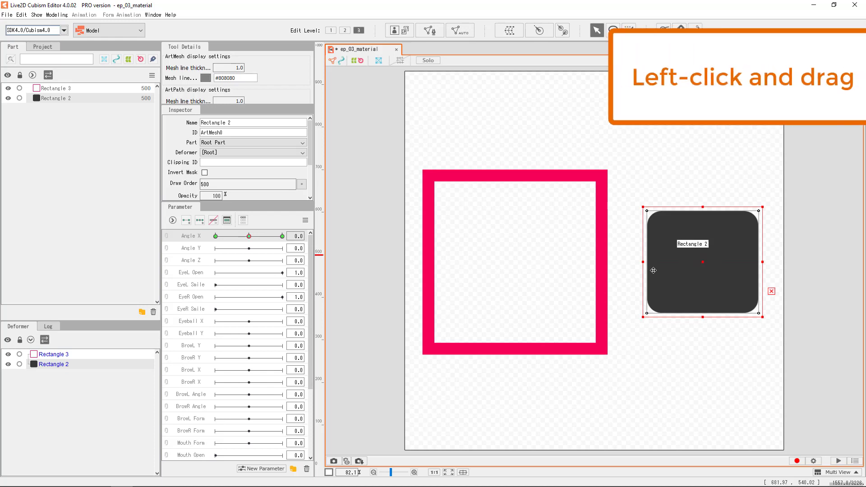
{"action": "left_click_drag", "start_coordinate": [249, 236], "coordinate": [228, 240]}
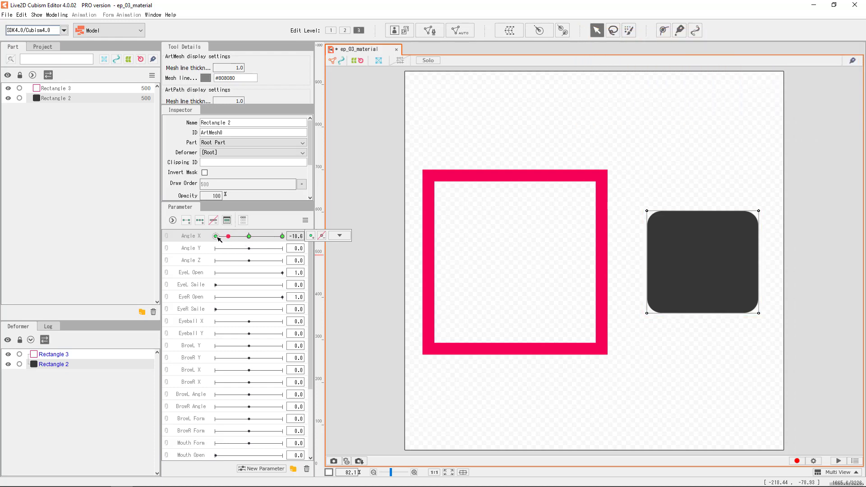
{"action": "left_click", "coordinate": [218, 237]}
{"action": "right_click", "coordinate": [219, 239]}
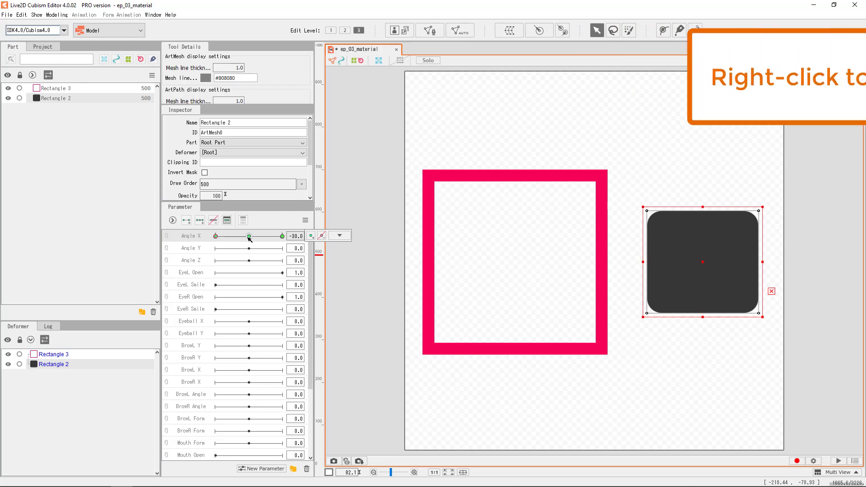
{"action": "right_click", "coordinate": [222, 238]}
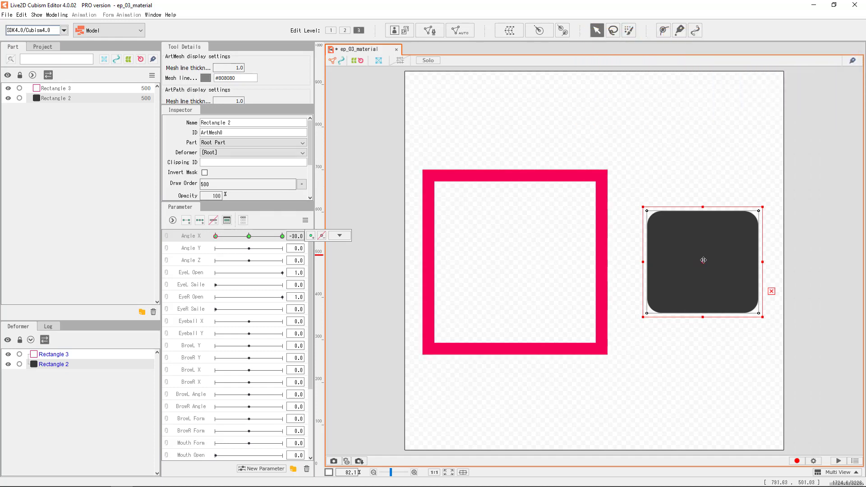
{"action": "left_click_drag", "start_coordinate": [703, 261], "coordinate": [517, 258]}
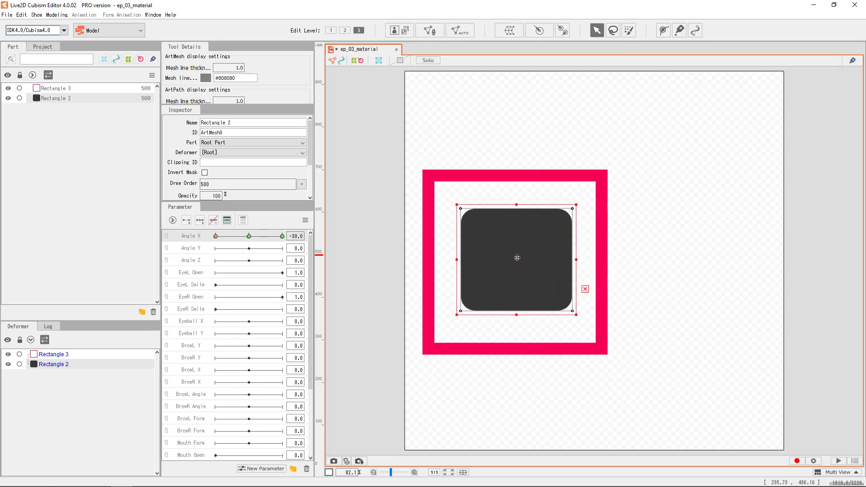
{"action": "left_click", "coordinate": [244, 236]}
{"action": "left_click_drag", "start_coordinate": [244, 236], "coordinate": [215, 239]}
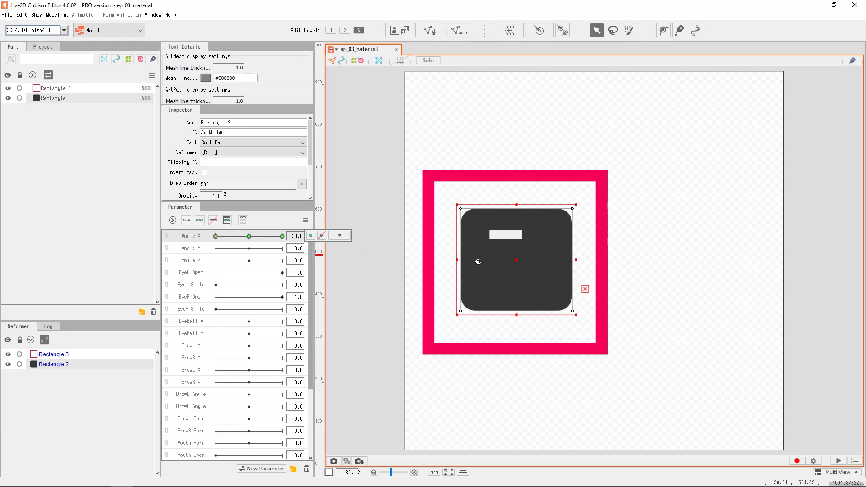
At Angle X -30, move the grey square out to the right of the pink frame
{"action": "left_click_drag", "start_coordinate": [519, 263], "coordinate": [703, 263]}
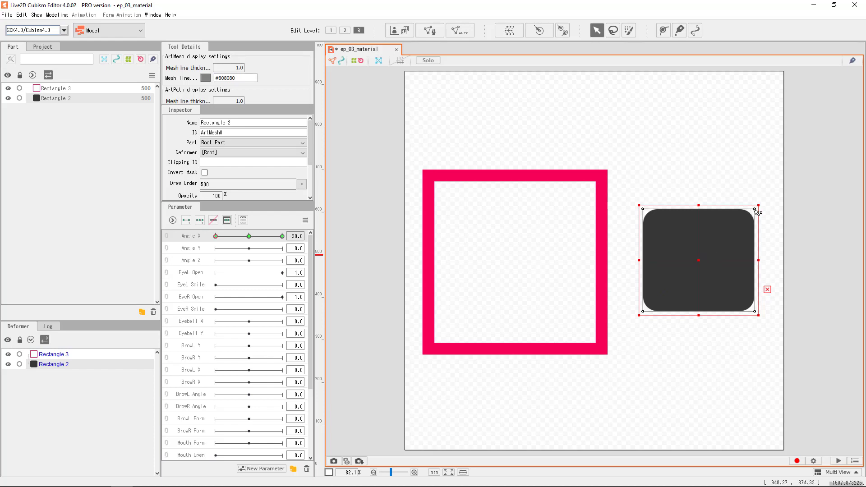
{"action": "left_click", "coordinate": [794, 241]}
{"action": "left_click", "coordinate": [699, 261]}
{"action": "left_click_drag", "start_coordinate": [690, 263], "coordinate": [668, 260]}
Pull the square's top-right corner inward and shift the whole mesh slightly
{"action": "left_click", "coordinate": [812, 252]}
{"action": "left_click", "coordinate": [729, 222]}
{"action": "mouse_move", "coordinate": [734, 208]}
{"action": "left_mouse_down"}
{"action": "mouse_move", "coordinate": [654, 199]}
{"action": "mouse_move", "coordinate": [717, 210]}
{"action": "left_mouse_up"}
{"action": "left_click_drag", "start_coordinate": [602, 170], "coordinate": [759, 336]}
{"action": "mouse_move", "coordinate": [676, 259]}
{"action": "left_mouse_down"}
{"action": "mouse_move", "coordinate": [522, 257]}
{"action": "mouse_move", "coordinate": [689, 264]}
{"action": "left_mouse_up"}
Drag Rectangle 2's vertices into a diamond inside the pink frame, then check it against Angle X
{"action": "left_click", "coordinate": [718, 219]}
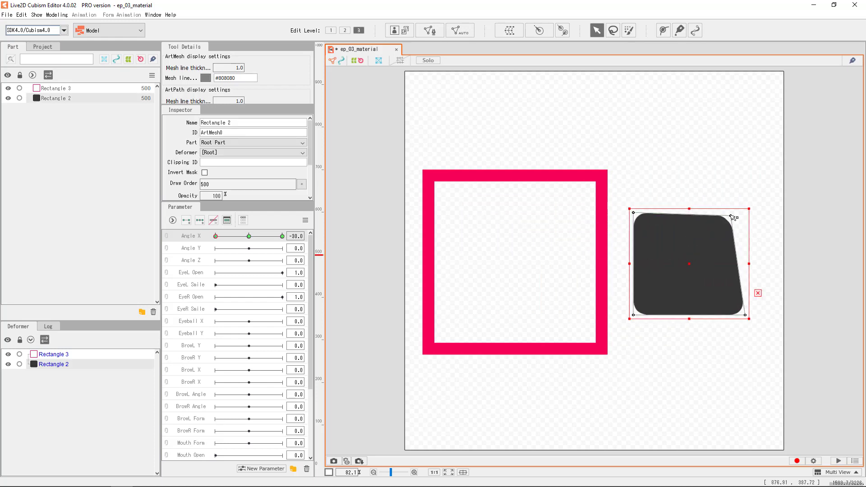
{"action": "left_click_drag", "start_coordinate": [733, 217], "coordinate": [499, 194]}
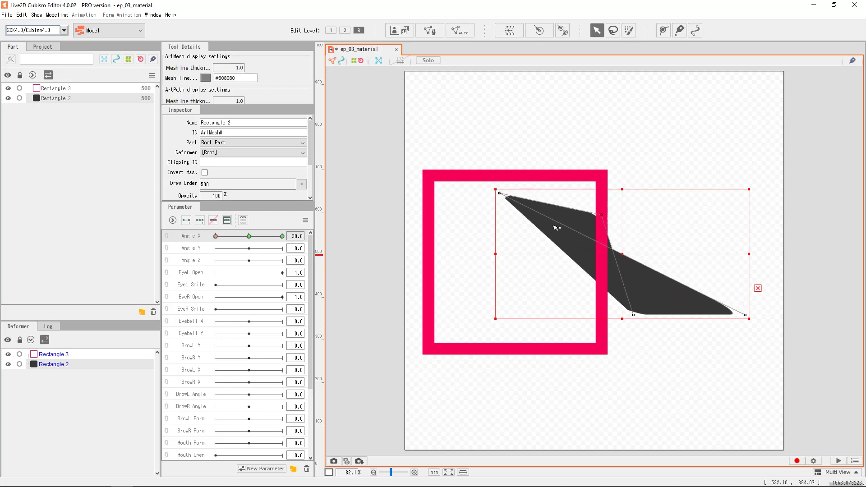
{"action": "left_click_drag", "start_coordinate": [562, 222], "coordinate": [457, 295]}
{"action": "left_click_drag", "start_coordinate": [633, 315], "coordinate": [551, 300]}
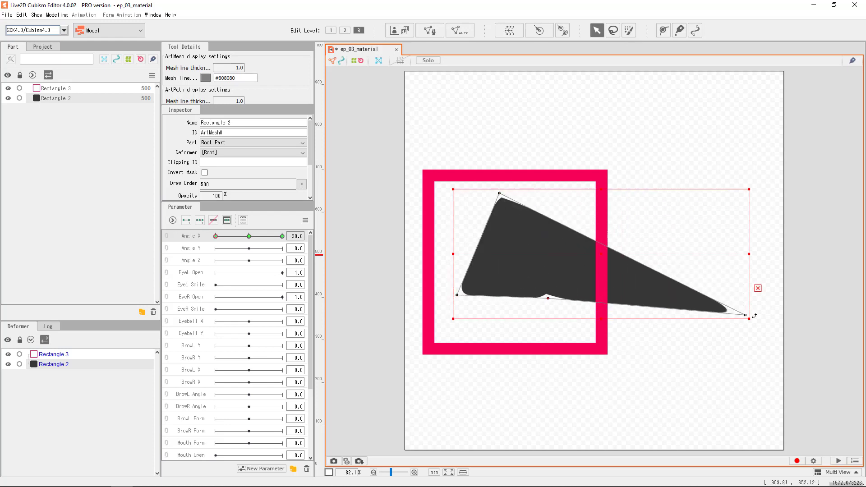
{"action": "left_click_drag", "start_coordinate": [747, 317], "coordinate": [512, 204]}
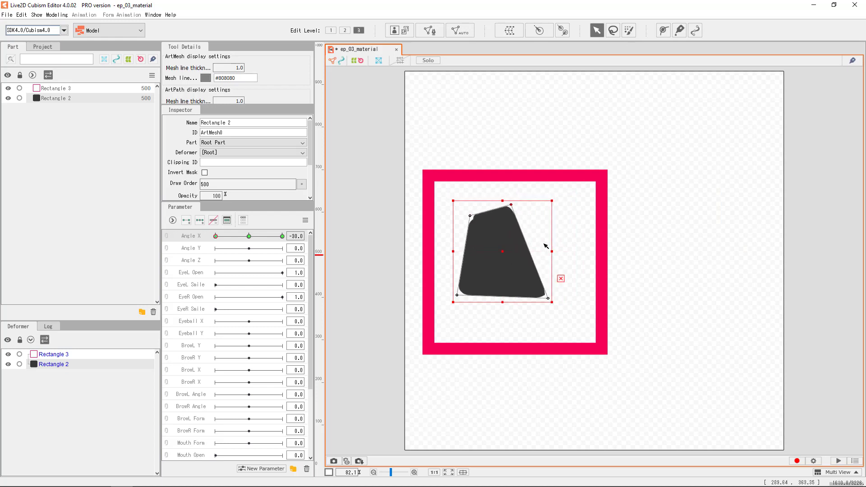
{"action": "left_click_drag", "start_coordinate": [548, 297], "coordinate": [577, 249]}
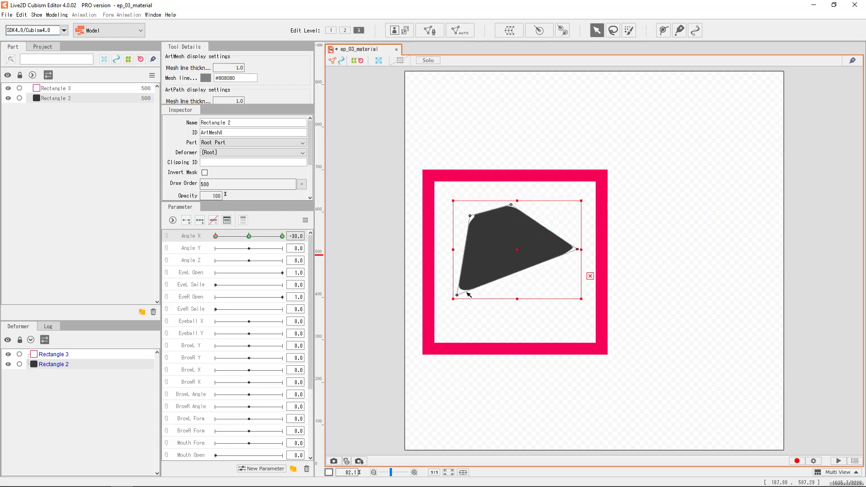
{"action": "left_click_drag", "start_coordinate": [467, 294], "coordinate": [500, 313]}
{"action": "left_click_drag", "start_coordinate": [470, 217], "coordinate": [451, 255]}
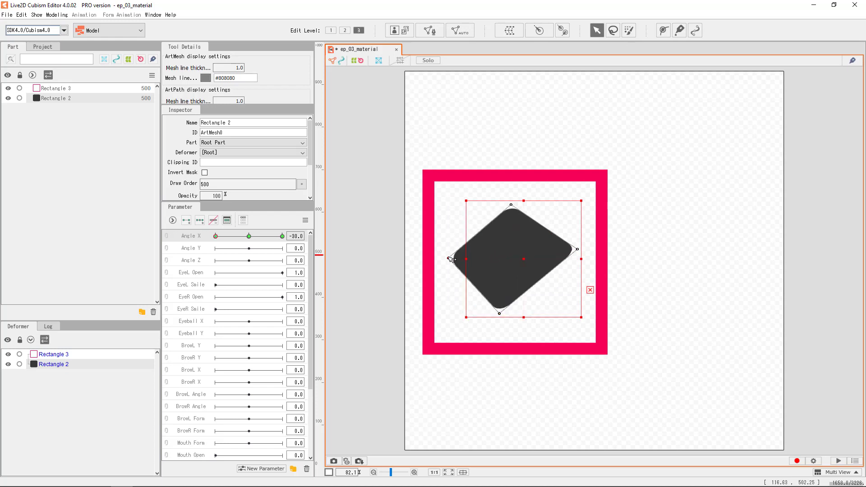
{"action": "left_click_drag", "start_coordinate": [253, 237], "coordinate": [205, 249]}
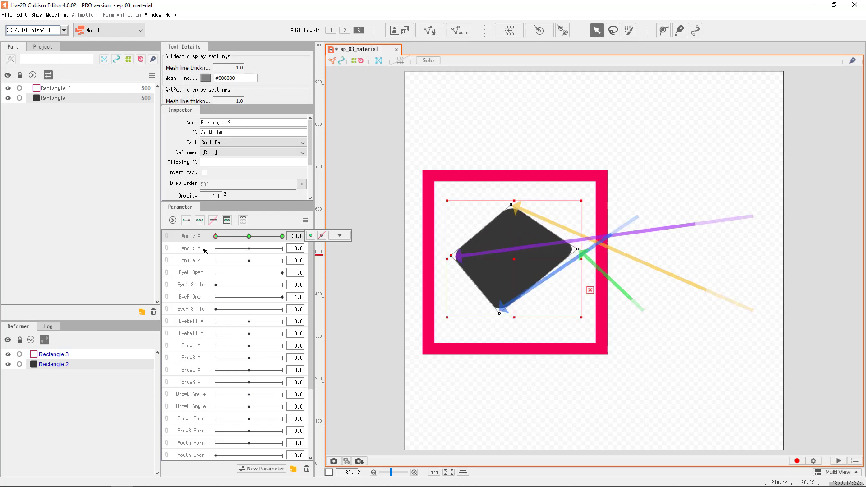
Toggle Angle X between 0 and -30 and start collapsing the diamond mesh
{"action": "left_click", "coordinate": [249, 236]}
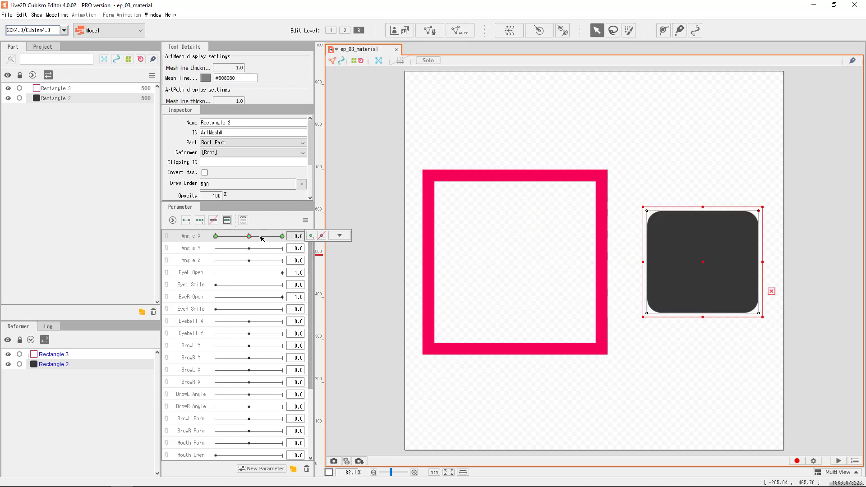
{"action": "left_click", "coordinate": [215, 236]}
{"action": "mouse_move", "coordinate": [433, 251]}
{"action": "left_mouse_down"}
{"action": "mouse_move", "coordinate": [533, 250]}
{"action": "mouse_move", "coordinate": [445, 248]}
{"action": "left_mouse_up"}
{"action": "left_click_drag", "start_coordinate": [248, 236], "coordinate": [211, 248]}
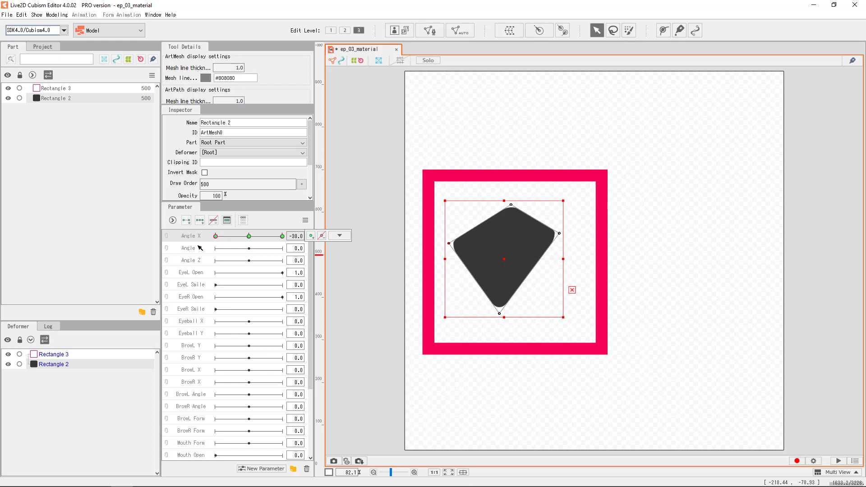
Move the four vertices into a slightly tilted square and sweep Angle X to preview
{"action": "left_click", "coordinate": [339, 235]}
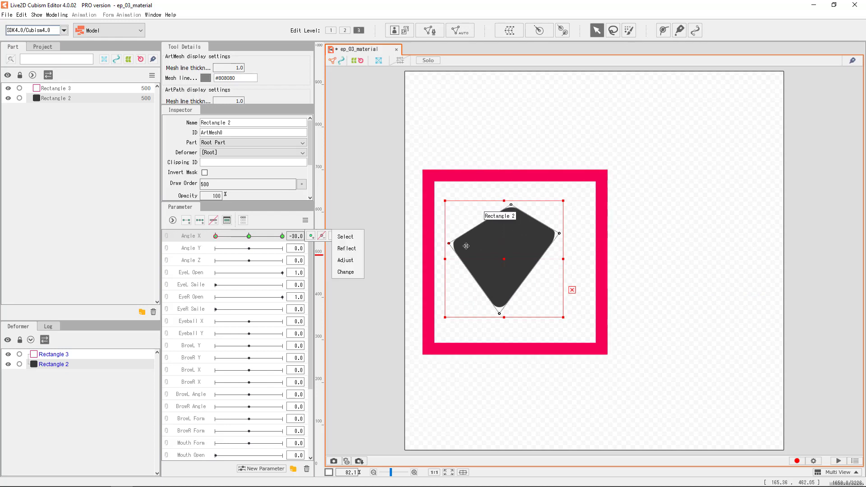
{"action": "left_click_drag", "start_coordinate": [449, 243], "coordinate": [459, 277]}
{"action": "left_click_drag", "start_coordinate": [513, 312], "coordinate": [550, 296]}
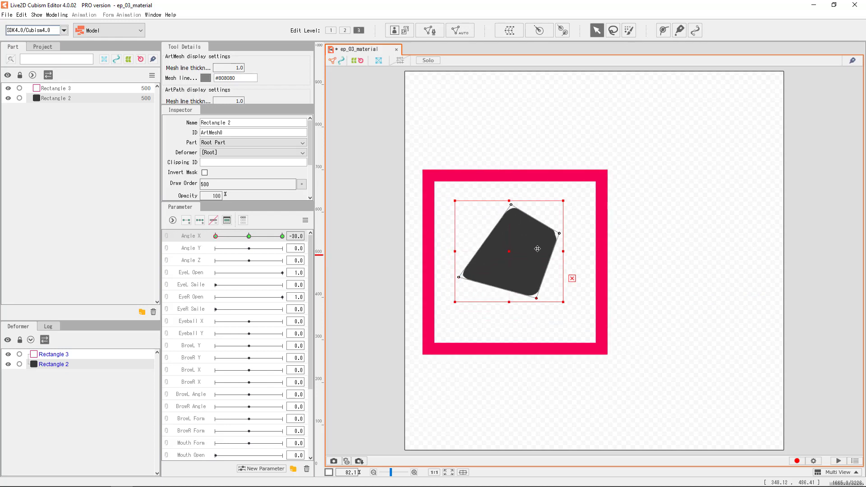
{"action": "left_click_drag", "start_coordinate": [563, 235], "coordinate": [551, 225]}
{"action": "left_click_drag", "start_coordinate": [511, 206], "coordinate": [470, 223]}
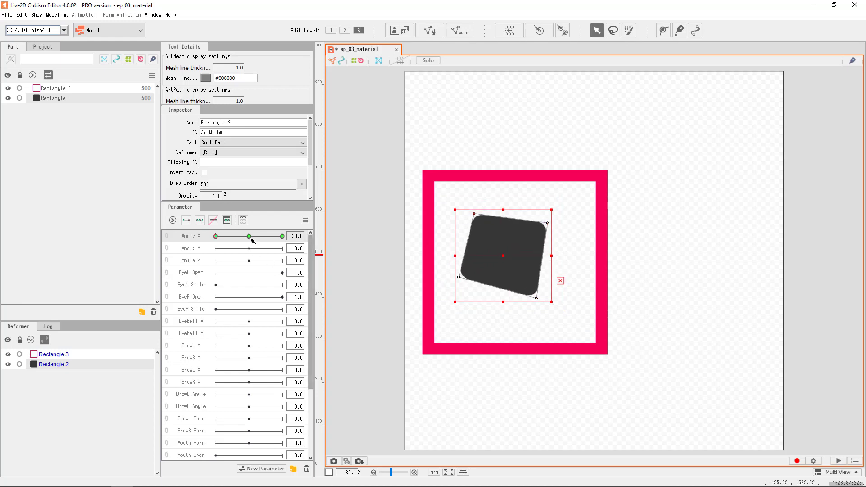
{"action": "left_click_drag", "start_coordinate": [251, 235], "coordinate": [206, 252]}
{"action": "mouse_move", "coordinate": [311, 282]}
{"action": "left_mouse_down"}
{"action": "mouse_move", "coordinate": [313, 354]}
{"action": "mouse_move", "coordinate": [316, 291]}
{"action": "left_mouse_up"}
Reselect the grey square Rectangle 2 and bring the Angle X slider back to 0.0
{"action": "scroll", "coordinate": [300, 324], "scroll_direction": "down", "scroll_amount": 3}
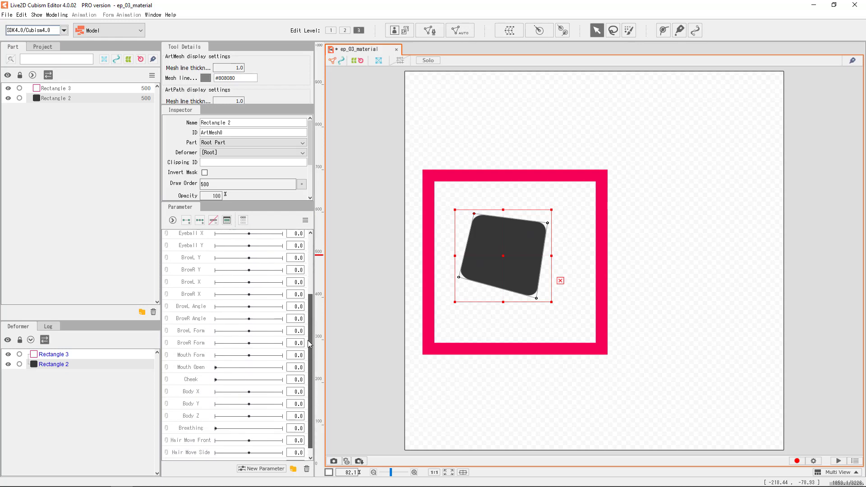
{"action": "scroll", "coordinate": [306, 307], "scroll_direction": "up", "scroll_amount": 2}
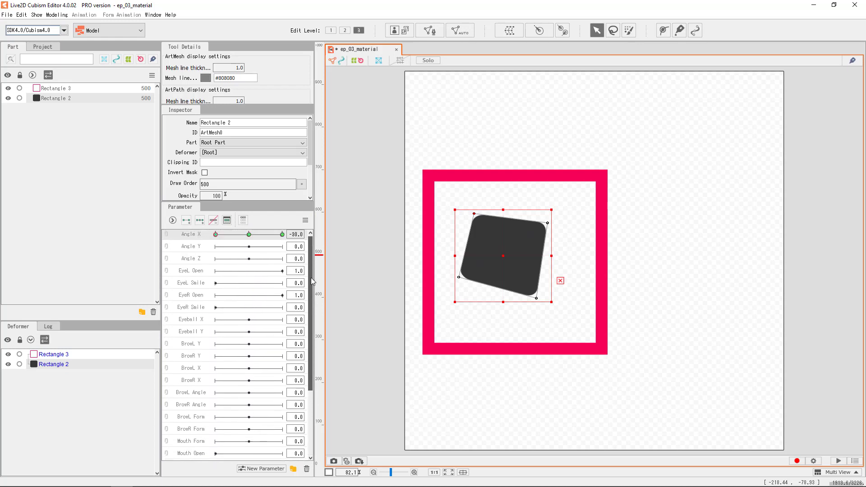
{"action": "left_click_drag", "start_coordinate": [312, 282], "coordinate": [311, 282]}
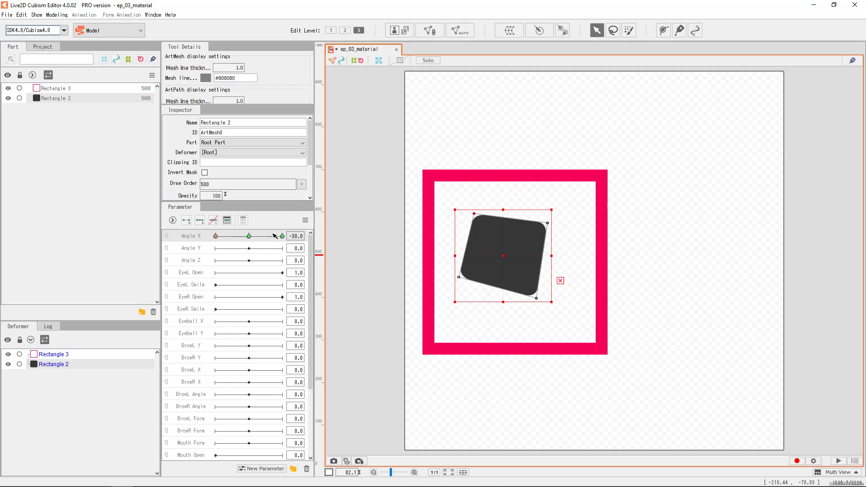
{"action": "left_click", "coordinate": [556, 248]}
{"action": "left_click", "coordinate": [497, 253]}
{"action": "left_click_drag", "start_coordinate": [220, 236], "coordinate": [250, 241]}
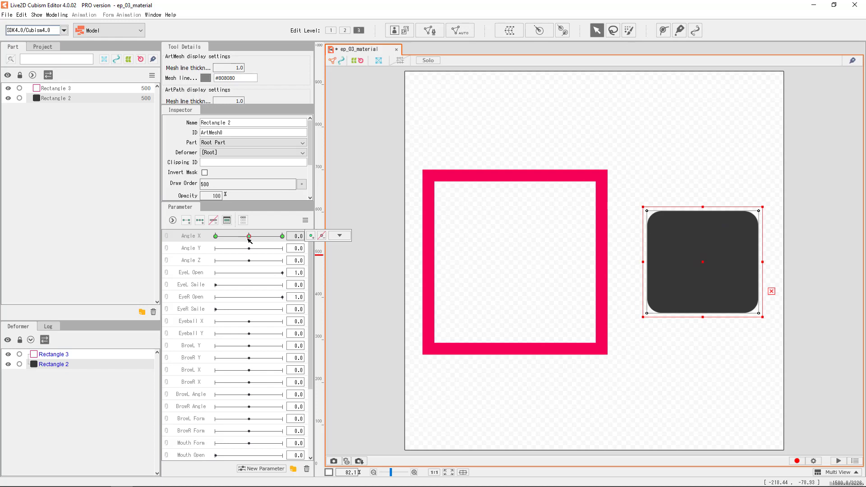
Delete Angle X's -30, 0 and 30 keyforms and check the square no longer moves
{"action": "double_click", "coordinate": [199, 237]}
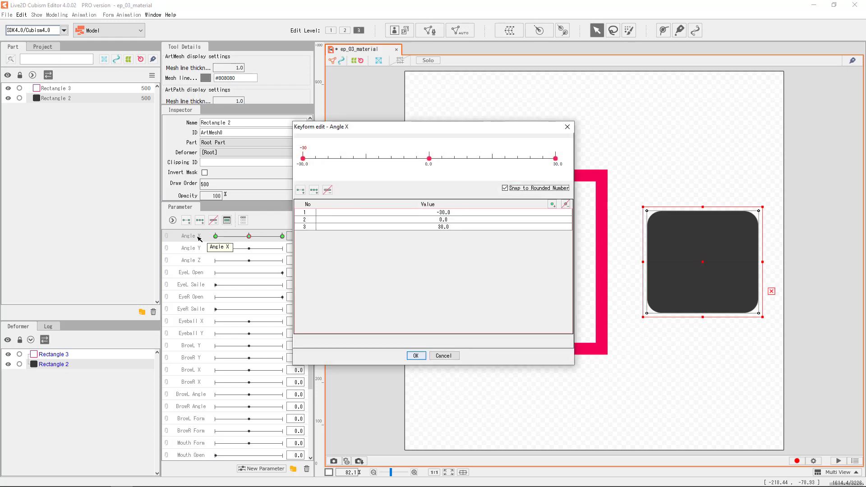
{"action": "left_click", "coordinate": [303, 164]}
{"action": "left_click", "coordinate": [429, 165]}
{"action": "left_click", "coordinate": [555, 165]}
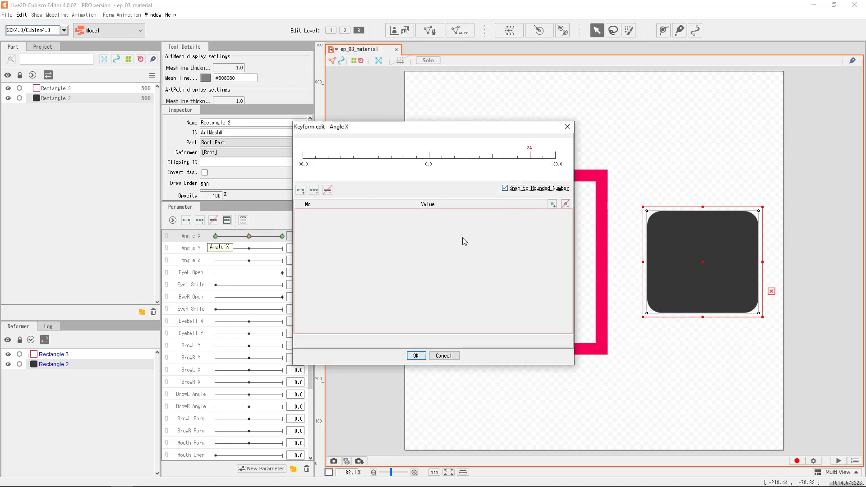
{"action": "left_click", "coordinate": [415, 356]}
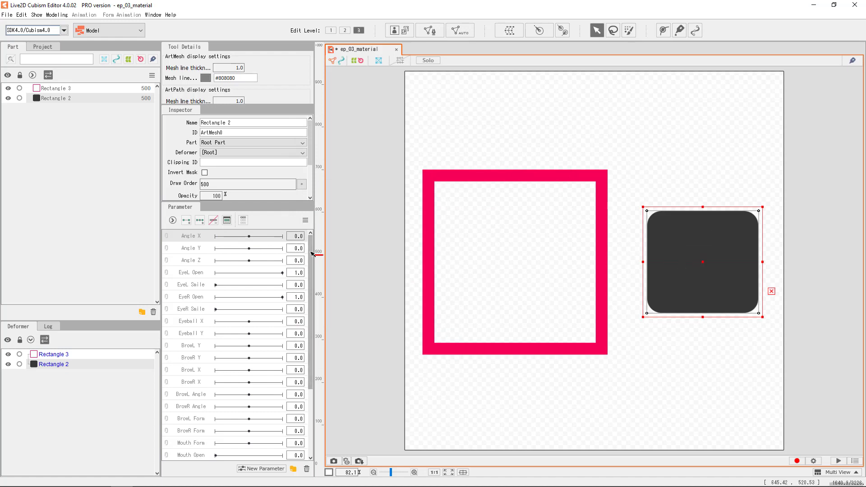
{"action": "left_click_drag", "start_coordinate": [249, 239], "coordinate": [253, 243]}
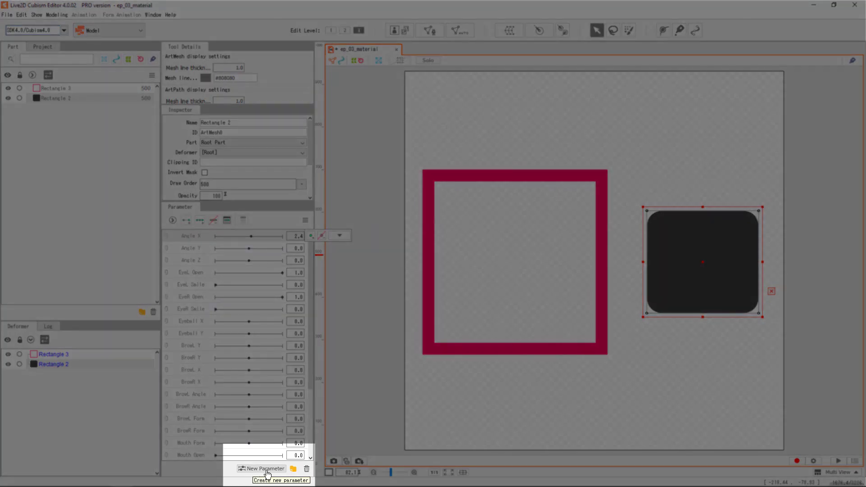
Start a new parameter, prefilled as Parameter27 with a -30 to 30 range
{"action": "left_click", "coordinate": [266, 469]}
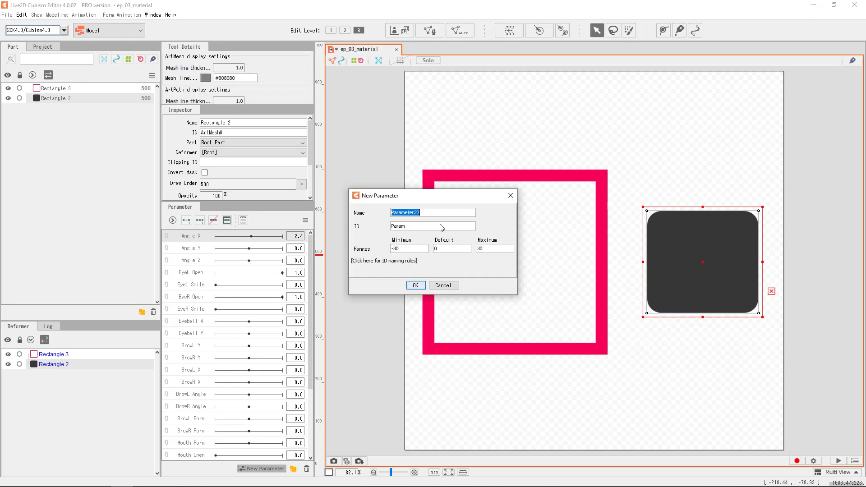
Enter the throwaway ID 'SillyRandomw123092jr9j1', then erase the ID field completely
{"action": "left_click", "coordinate": [442, 226]}
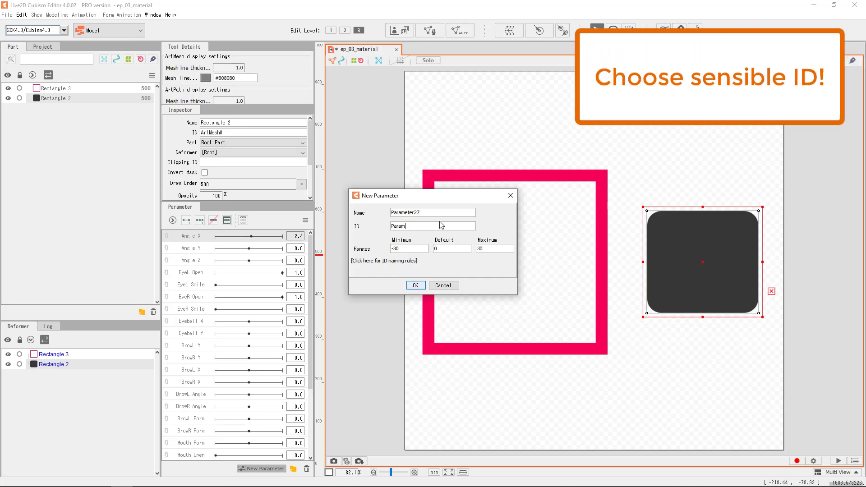
{"action": "type", "text": "SillyRandomw123092jr9j1"}
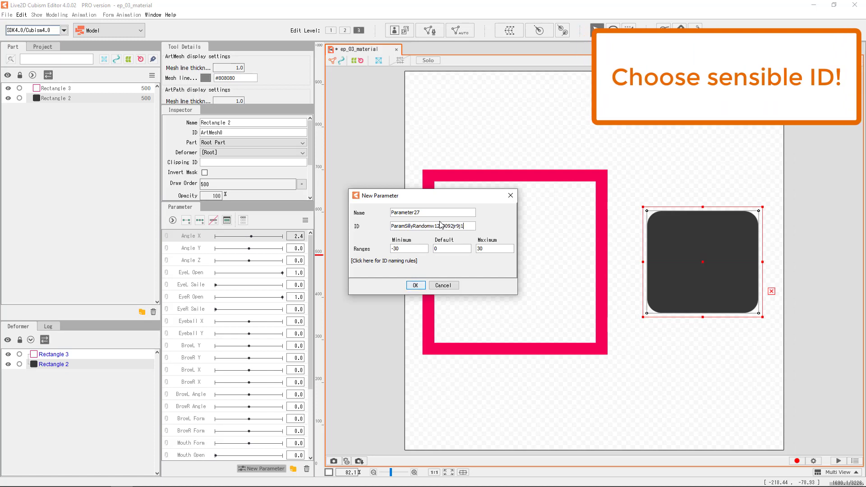
{"action": "key", "text": "BackSpace"}
{"action": "key", "text": "BackSpace"}
{"action": "left_click_drag", "start_coordinate": [465, 227], "coordinate": [390, 228]}
{"action": "key", "text": "BackSpace"}
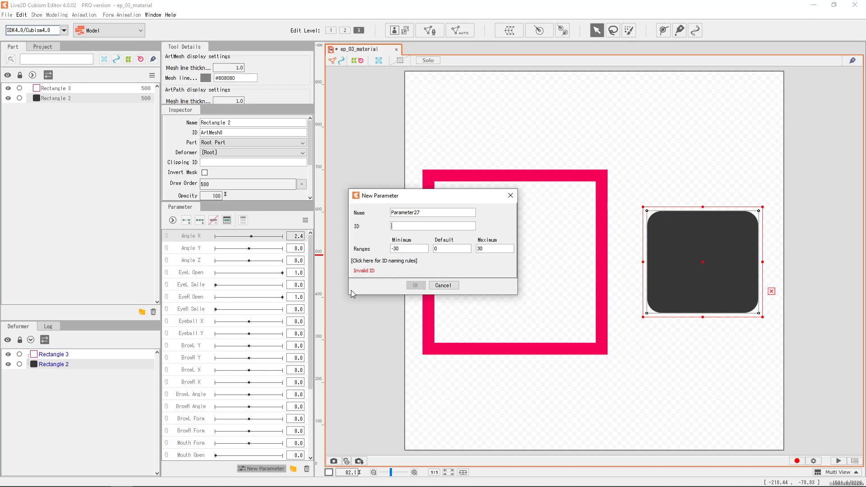
{"action": "left_click", "coordinate": [382, 260]}
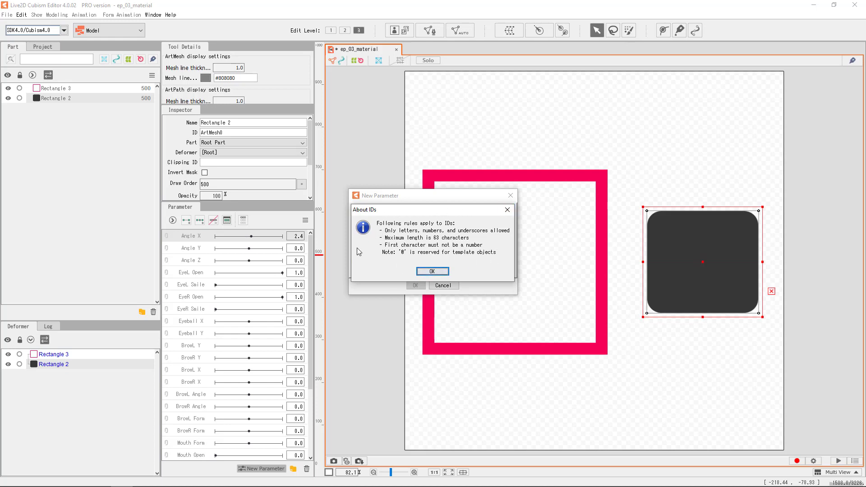
{"action": "left_click", "coordinate": [431, 272]}
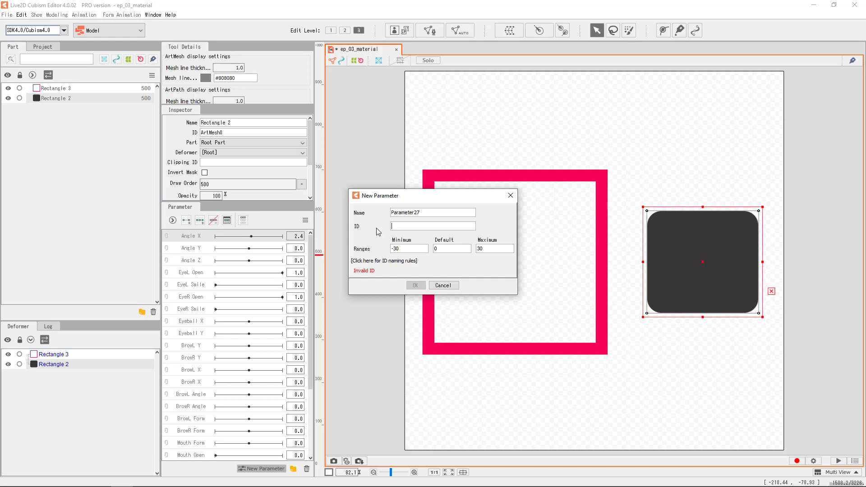
Try the IDs PARAM_ANGLE_, ParamAngleX and PARAM_THIS_NAME, erasing each attempt
{"action": "type", "text": "PARAM_ANGLE_X"}
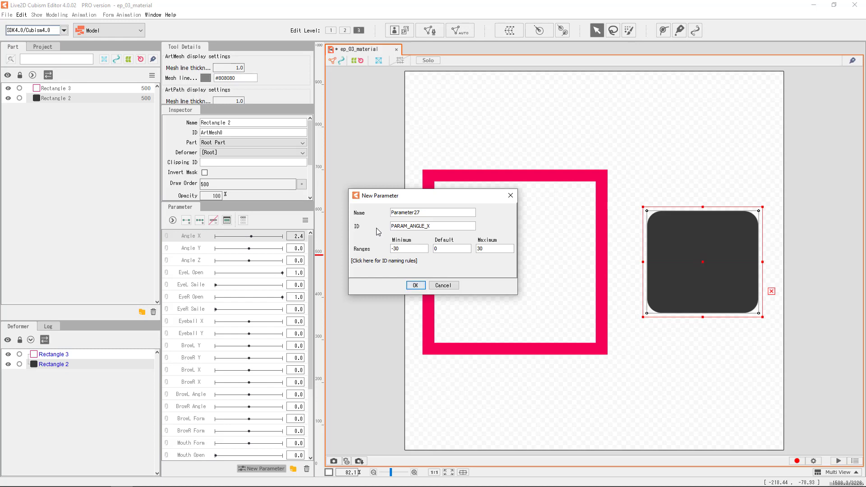
{"action": "key", "text": "BackSpace"}
{"action": "key", "text": "BackSpace"}
{"action": "key", "text": "BackSpace"}
{"action": "key", "text": "BackSpace"}
{"action": "key", "text": "BackSpace"}
{"action": "key", "text": "BackSpace"}
{"action": "key", "text": "BackSpace"}
{"action": "key", "text": "BackSpace"}
{"action": "key", "text": "BackSpace"}
{"action": "key", "text": "BackSpace"}
{"action": "key", "text": "BackSpace"}
{"action": "key", "text": "BackSpace"}
{"action": "type", "text": "ParamAngleX"}
{"action": "key", "text": "BackSpace"}
{"action": "key", "text": "BackSpace"}
{"action": "key", "text": "BackSpace"}
{"action": "key", "text": "BackSpace"}
{"action": "key", "text": "BackSpace"}
{"action": "key", "text": "BackSpace"}
{"action": "key", "text": "BackSpace"}
{"action": "key", "text": "BackSpace"}
{"action": "key", "text": "BackSpace"}
{"action": "key", "text": "BackSpace"}
{"action": "key", "text": "BackSpace"}
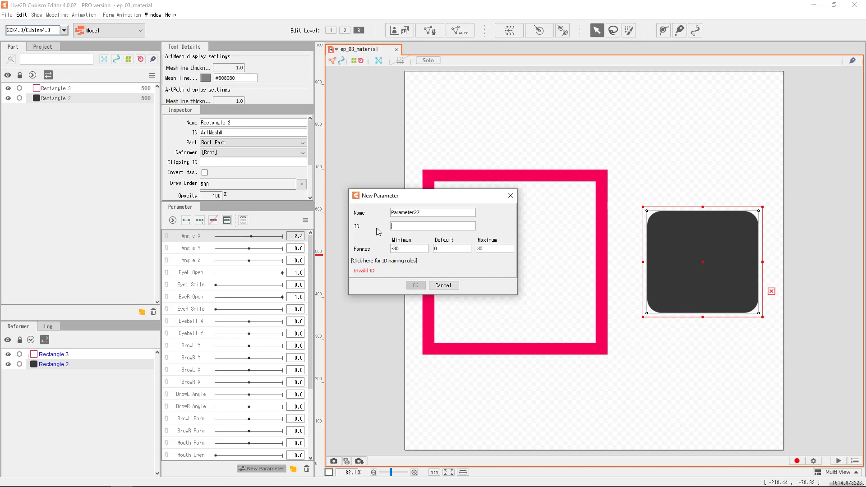
{"action": "type", "text": "PARAM_THIS_NAME"}
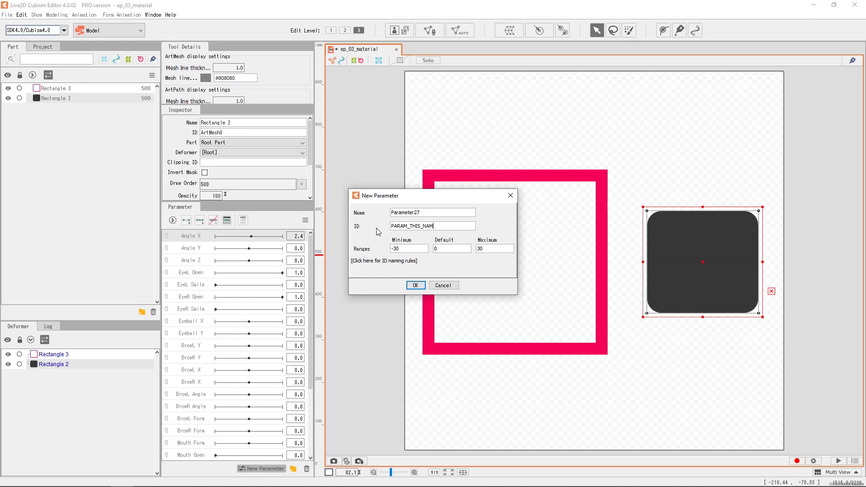
{"action": "key", "text": "BackSpace"}
{"action": "key", "text": "BackSpace"}
{"action": "key", "text": "BackSpace"}
{"action": "key", "text": "BackSpace"}
{"action": "key", "text": "BackSpace"}
{"action": "key", "text": "BackSpace"}
{"action": "key", "text": "BackSpace"}
{"action": "key", "text": "BackSpace"}
{"action": "key", "text": "BackSpace"}
{"action": "key", "text": "BackSpace"}
{"action": "key", "text": "BackSpace"}
{"action": "key", "text": "BackSpace"}
{"action": "key", "text": "BackSpace"}
{"action": "key", "text": "BackSpace"}
{"action": "key", "text": "BackSpace"}
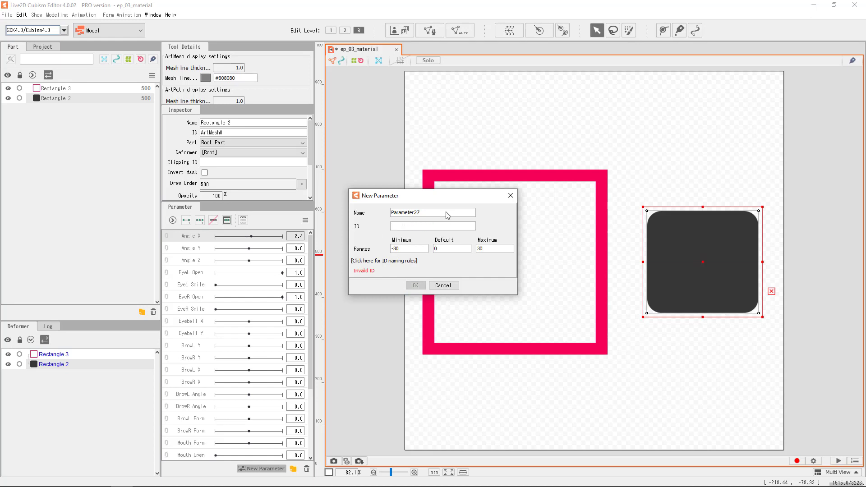
Name the parameter 'Slide X' with ID 'ParamSlideX' and create it
{"action": "left_click_drag", "start_coordinate": [437, 214], "coordinate": [352, 215]}
{"action": "type", "text": "Slide X"}
{"action": "left_click", "coordinate": [397, 227]}
{"action": "type", "text": "Para"}
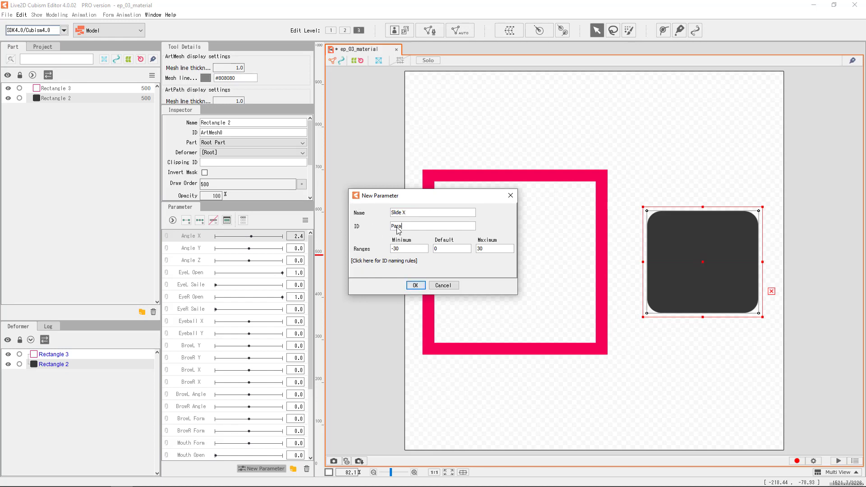
{"action": "type", "text": "mSlideX"}
{"action": "left_click", "coordinate": [415, 286]}
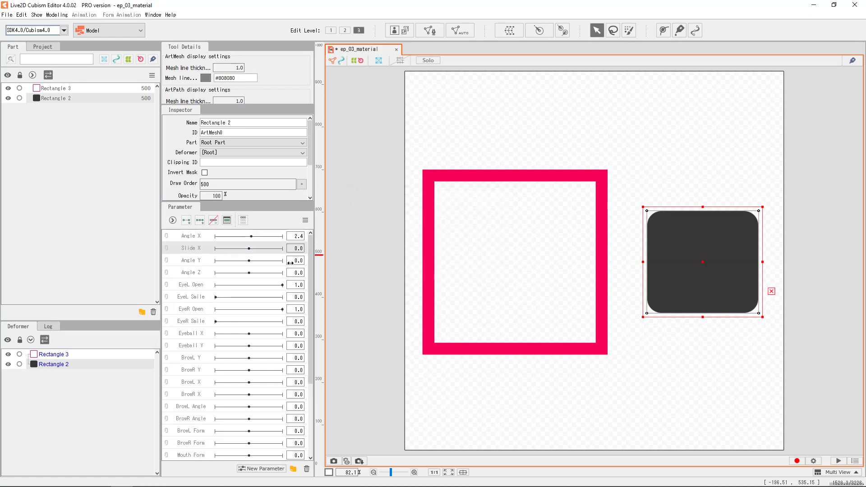
Open Slide X's Edit Parameter settings and try a -10 to 10 range
{"action": "right_click", "coordinate": [196, 250]}
{"action": "left_click", "coordinate": [207, 255]}
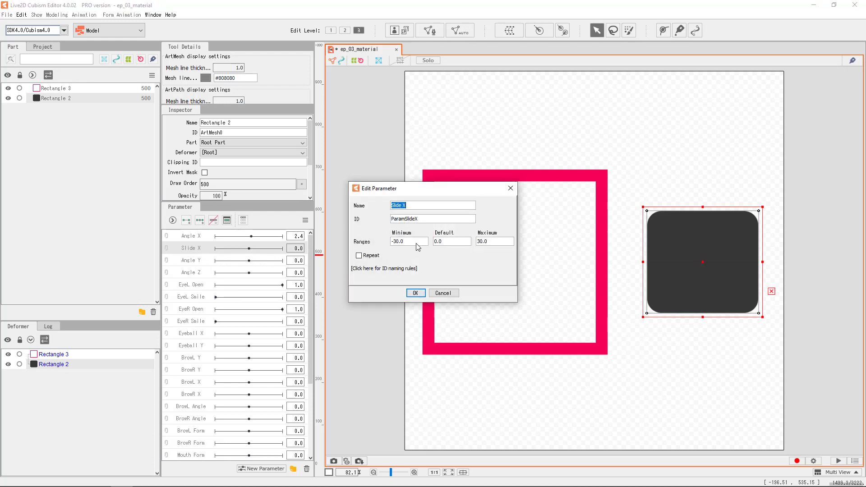
{"action": "left_click", "coordinate": [414, 242]}
{"action": "double_click", "coordinate": [397, 241]}
{"action": "type", "text": "10"}
{"action": "key", "text": "Tab"}
{"action": "key", "text": "Tab"}
{"action": "type", "text": "10"}
Restore the Slide X range to minimum -30 and maximum 30
{"action": "left_click", "coordinate": [426, 221]}
{"action": "left_click_drag", "start_coordinate": [392, 242], "coordinate": [403, 244]}
{"action": "type", "text": "30"}
{"action": "left_click_drag", "start_coordinate": [495, 244], "coordinate": [479, 246]}
{"action": "type", "text": "30"}
{"action": "left_click", "coordinate": [444, 208]}
Tweak the Slide X minimum and maximum values and confirm the Edit Parameter dialog
{"action": "key", "text": "BackSpace"}
{"action": "type", "text": "1"}
{"action": "double_click", "coordinate": [477, 246]}
{"action": "left_click", "coordinate": [440, 245]}
{"action": "left_click_drag", "start_coordinate": [395, 245], "coordinate": [357, 259]}
{"action": "type", "text": "3"}
{"action": "left_click", "coordinate": [481, 242]}
{"action": "left_click", "coordinate": [448, 242]}
{"action": "left_click", "coordinate": [416, 293]}
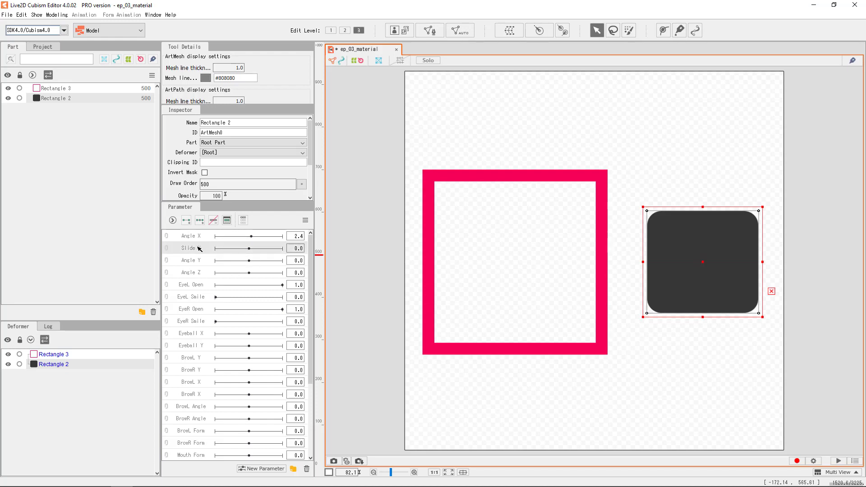
Drag Slide X above Angle X so it is first in the parameter list
{"action": "mouse_move", "coordinate": [198, 247]}
{"action": "left_mouse_down"}
{"action": "mouse_move", "coordinate": [200, 239]}
{"action": "mouse_move", "coordinate": [196, 443]}
{"action": "mouse_move", "coordinate": [216, 296]}
{"action": "mouse_move", "coordinate": [199, 232]}
{"action": "left_mouse_up"}
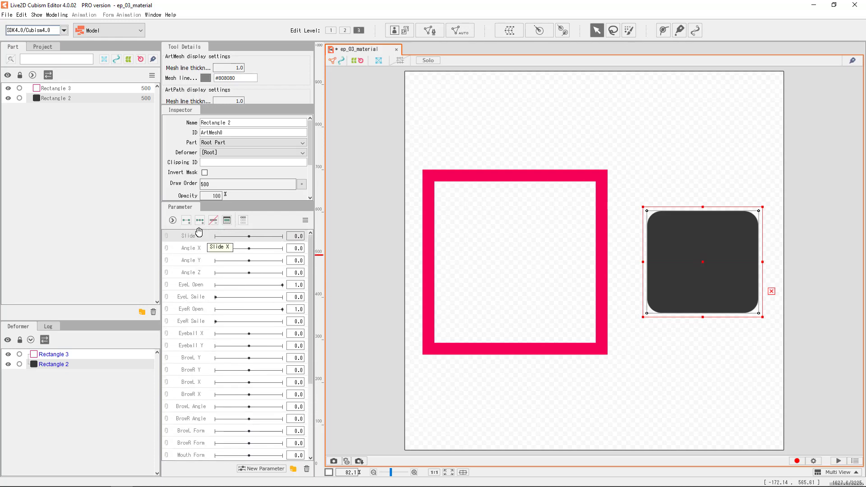
Create a parameter folder named Head Params with a pink group colour
{"action": "left_click", "coordinate": [293, 469]}
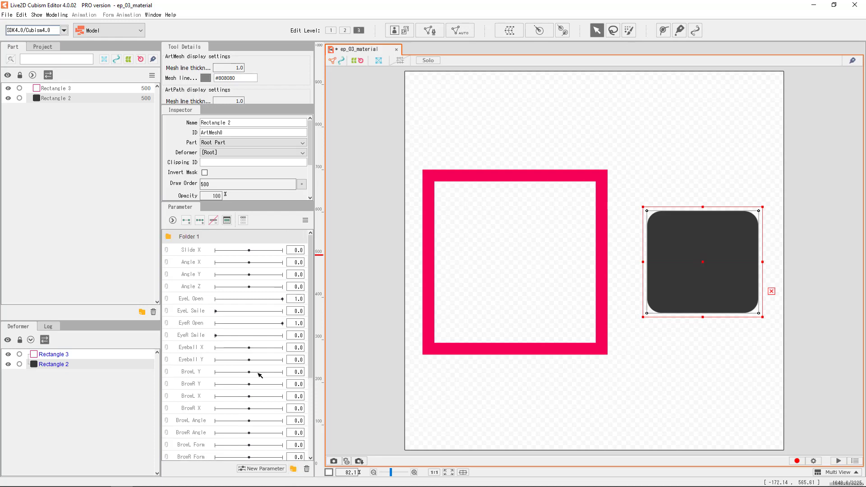
{"action": "double_click", "coordinate": [190, 237]}
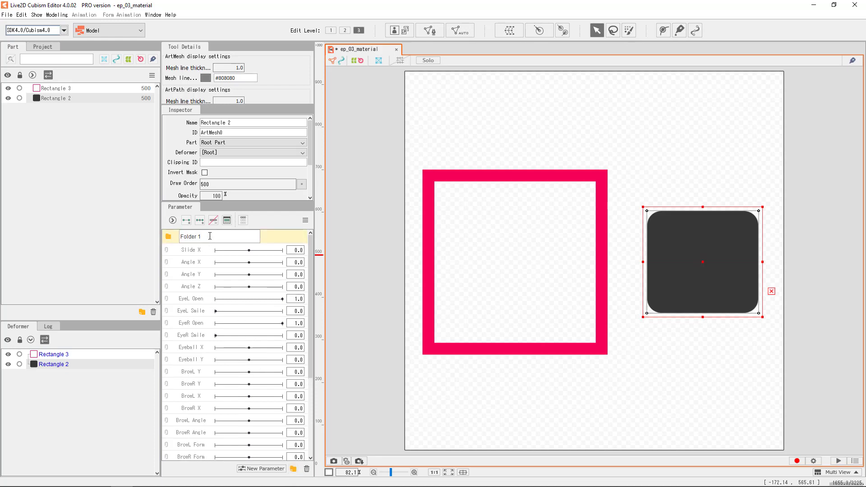
{"action": "type", "text": "Head Params"}
{"action": "key", "text": "Return"}
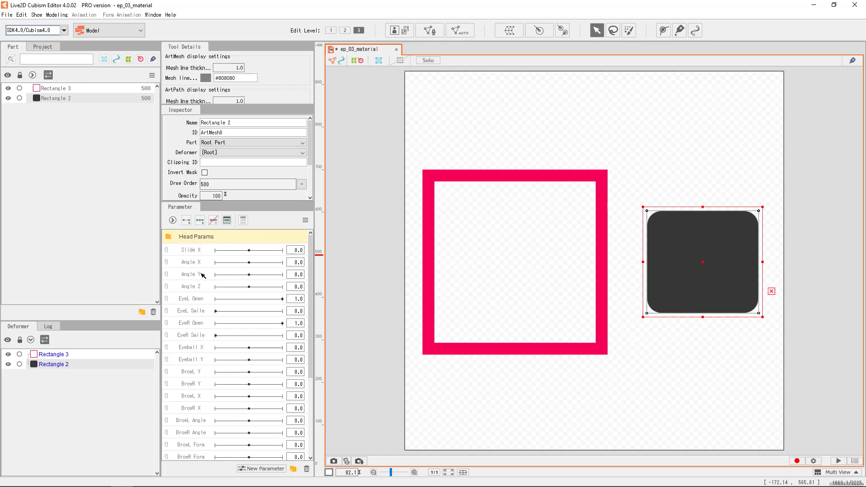
{"action": "right_click", "coordinate": [245, 234]}
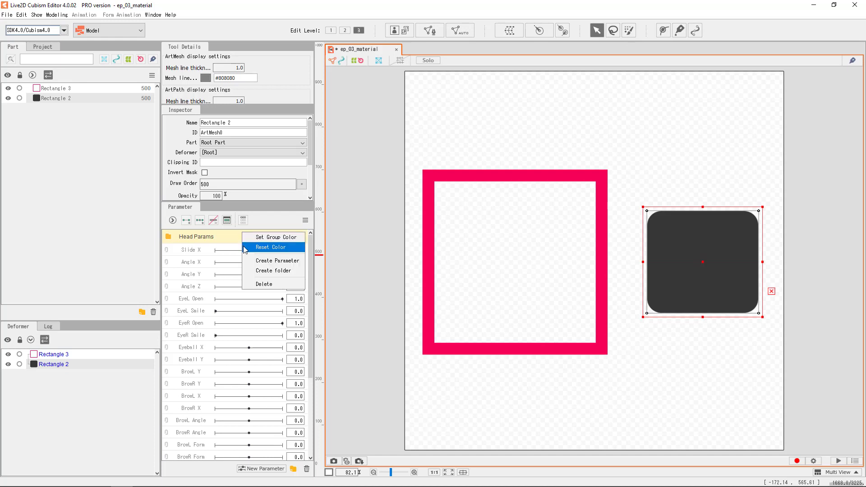
{"action": "left_click", "coordinate": [295, 242]}
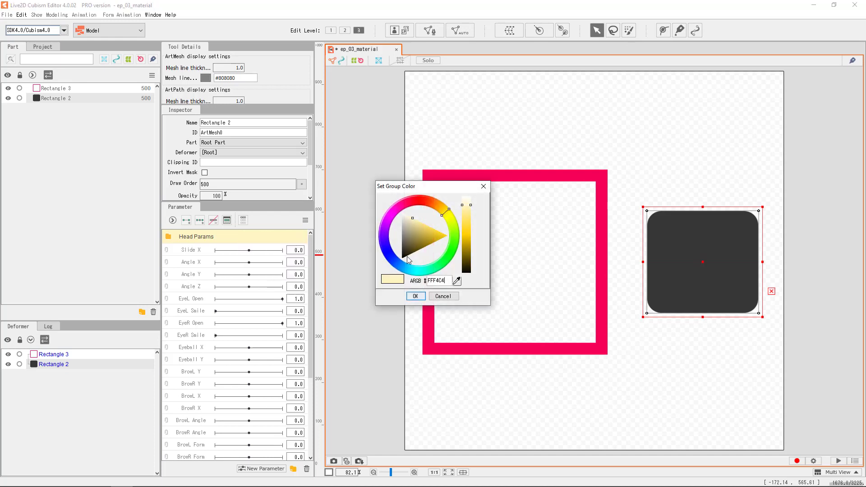
{"action": "left_click_drag", "start_coordinate": [424, 243], "coordinate": [442, 233]}
{"action": "left_click", "coordinate": [415, 296]}
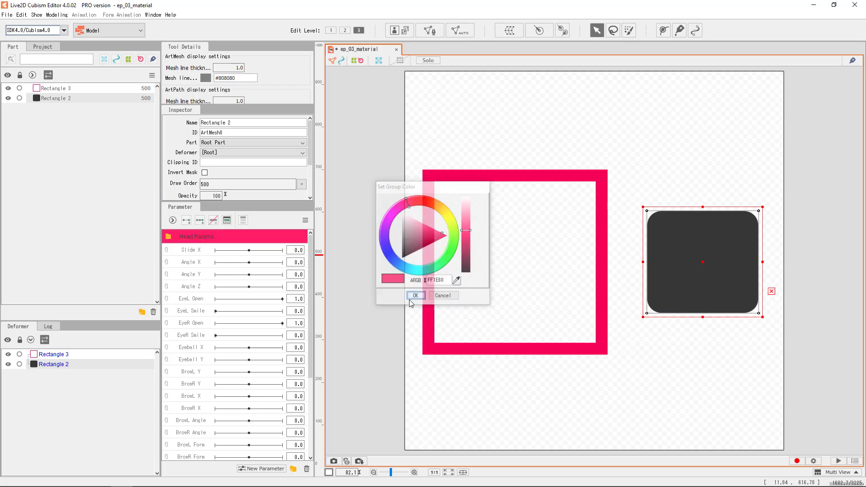
Move Angle X, Angle Y and Angle Z into the Head Params folder
{"action": "left_click", "coordinate": [243, 266]}
{"action": "left_click", "coordinate": [241, 274]}
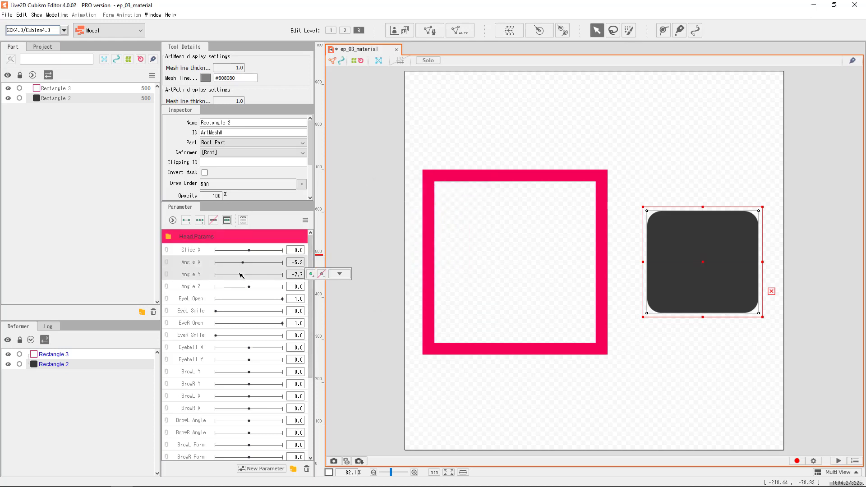
{"action": "left_click", "coordinate": [236, 287]}
{"action": "left_click_drag", "start_coordinate": [206, 264], "coordinate": [168, 237]}
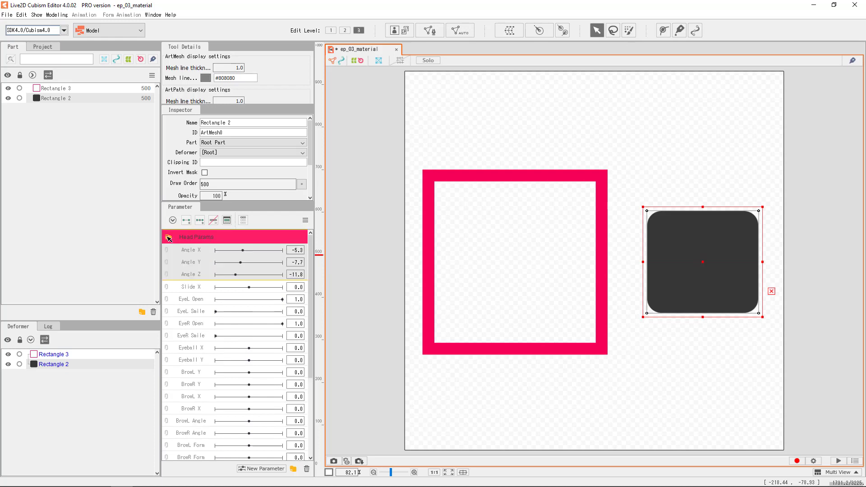
Add Slide X keyforms at 0 and 30 plus intermediate keys, previewing the slide
{"action": "left_click", "coordinate": [196, 289]}
{"action": "double_click", "coordinate": [210, 288]}
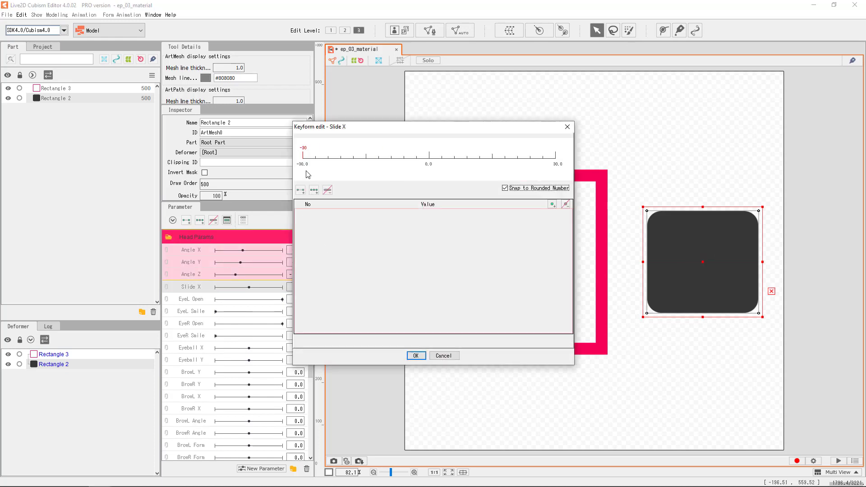
{"action": "left_click", "coordinate": [314, 190]}
{"action": "left_click", "coordinate": [416, 355]}
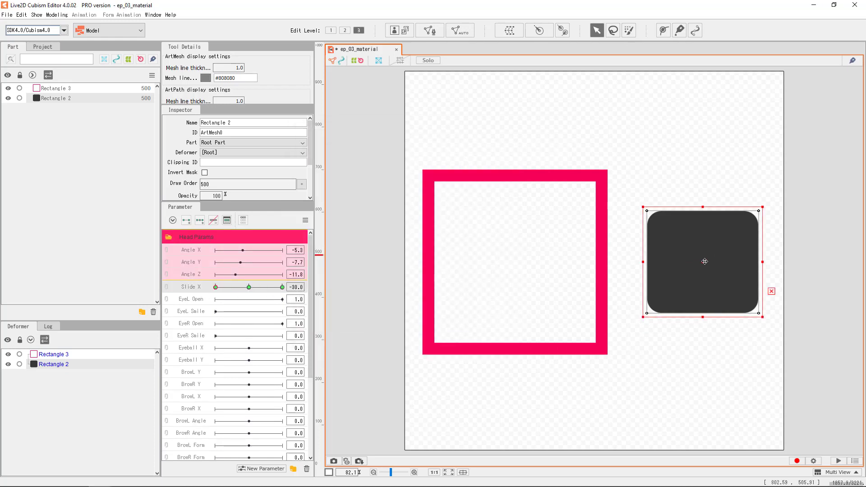
{"action": "left_click_drag", "start_coordinate": [215, 287], "coordinate": [233, 289]}
{"action": "double_click", "coordinate": [191, 287]}
{"action": "left_click", "coordinate": [415, 355]}
Reshape the grey square tall and narrow at the chosen Slide X keyform
{"action": "left_click", "coordinate": [340, 287]}
{"action": "left_click", "coordinate": [350, 298]}
{"action": "left_click", "coordinate": [547, 278]}
{"action": "left_click", "coordinate": [557, 283]}
{"action": "left_click_drag", "start_coordinate": [547, 279], "coordinate": [607, 279]}
{"action": "left_click_drag", "start_coordinate": [638, 241], "coordinate": [638, 199]}
{"action": "left_click_drag", "start_coordinate": [637, 310], "coordinate": [637, 320]}
Delete the -24 Slide X keyform and preview the square's slide
{"action": "left_click", "coordinate": [235, 289]}
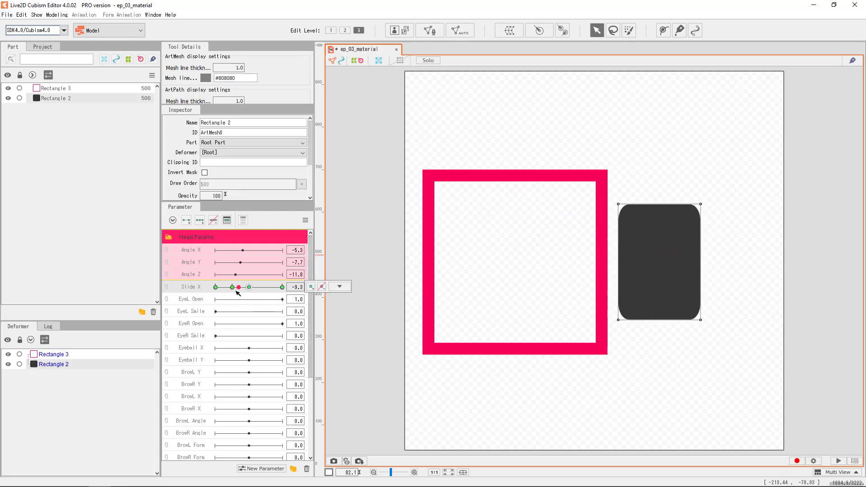
{"action": "mouse_move", "coordinate": [233, 289]}
{"action": "left_mouse_down"}
{"action": "mouse_move", "coordinate": [243, 289]}
{"action": "mouse_move", "coordinate": [221, 289]}
{"action": "mouse_move", "coordinate": [243, 295]}
{"action": "left_mouse_up"}
{"action": "double_click", "coordinate": [243, 288]}
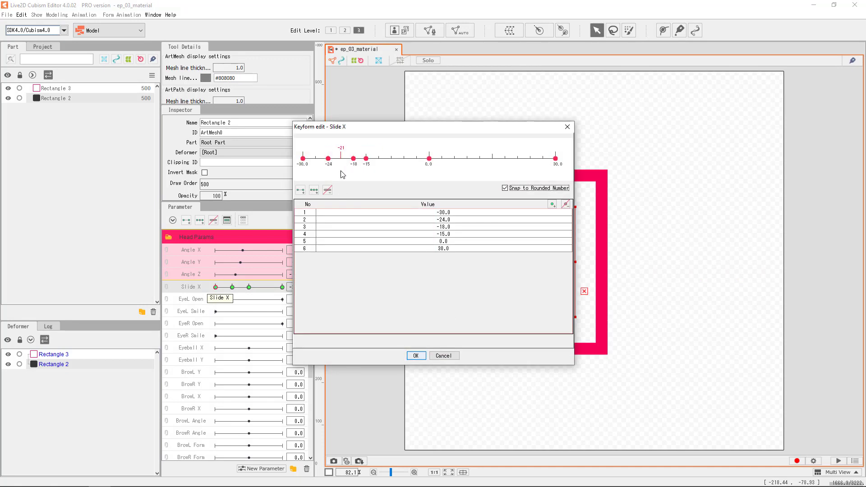
{"action": "key", "text": "Delete"}
{"action": "key", "text": "Return"}
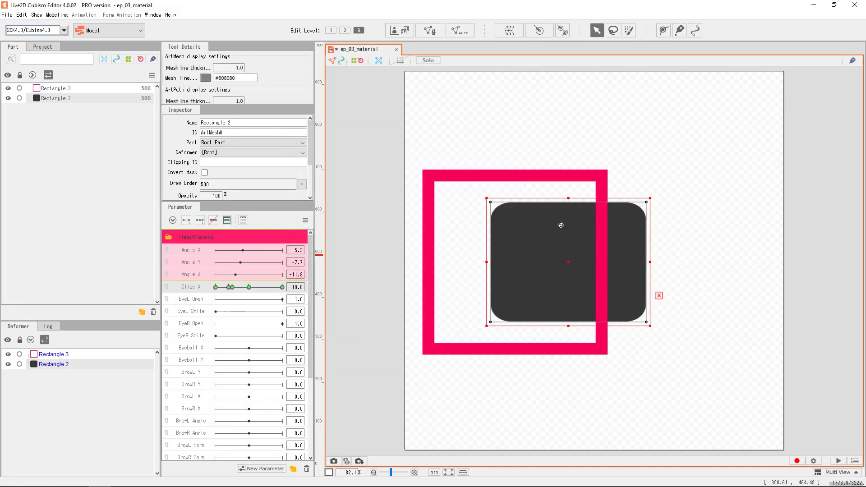
{"action": "mouse_move", "coordinate": [230, 288]}
{"action": "left_mouse_down"}
{"action": "mouse_move", "coordinate": [244, 287]}
{"action": "mouse_move", "coordinate": [207, 294]}
{"action": "mouse_move", "coordinate": [246, 290]}
{"action": "mouse_move", "coordinate": [196, 294]}
{"action": "mouse_move", "coordinate": [254, 289]}
{"action": "mouse_move", "coordinate": [231, 288]}
{"action": "left_mouse_up"}
Save the model, then narrow the pink frame from its right side at the Slide X -15 keyform
{"action": "key", "text": "ctrl+s"}
{"action": "left_click", "coordinate": [606, 268]}
{"action": "left_click", "coordinate": [339, 287]}
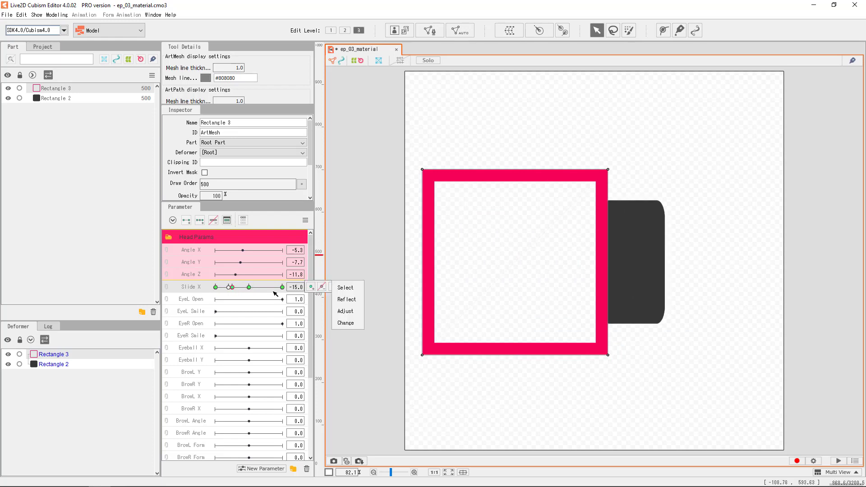
{"action": "left_click", "coordinate": [426, 283]}
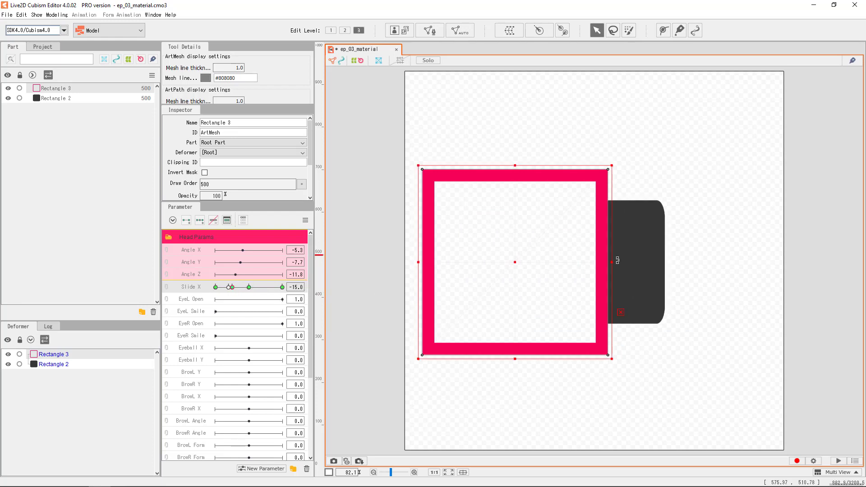
{"action": "left_click_drag", "start_coordinate": [611, 264], "coordinate": [598, 263]}
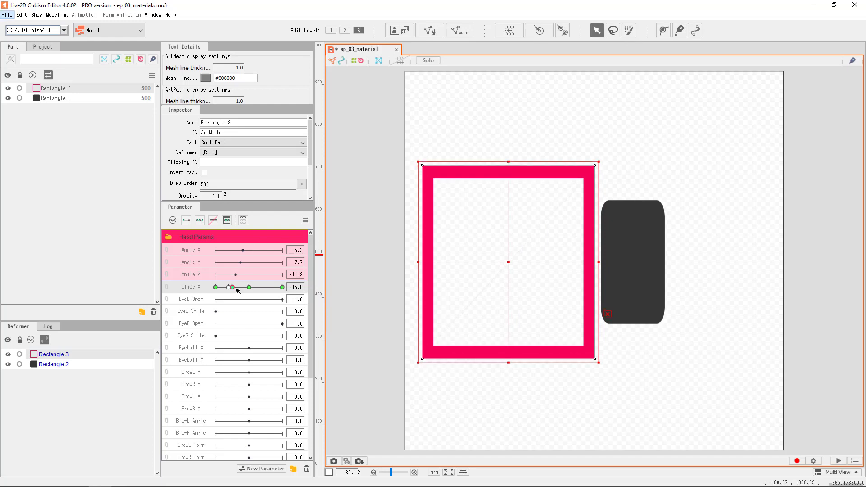
At the Slide X -18 keyform, stretch the pink frame wider and shrink it vertically
{"action": "left_click", "coordinate": [238, 289]}
{"action": "left_click_drag", "start_coordinate": [238, 289], "coordinate": [229, 287]}
{"action": "left_click", "coordinate": [336, 287]}
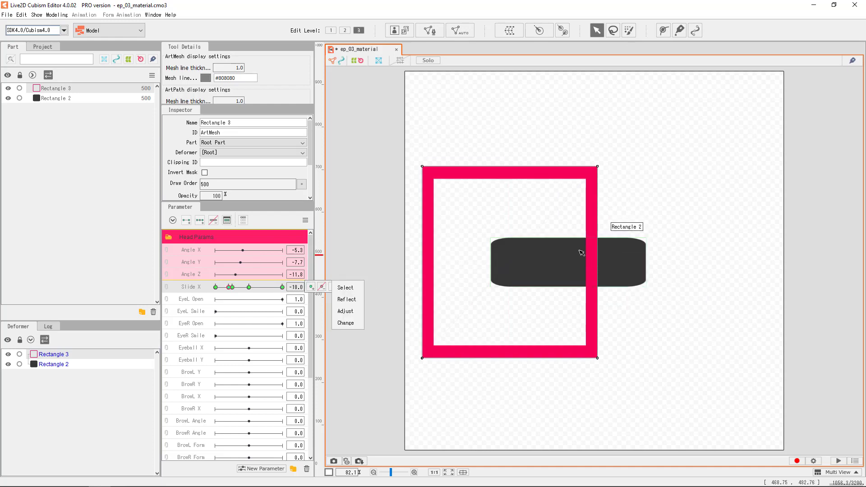
{"action": "left_click", "coordinate": [600, 263]}
{"action": "left_click", "coordinate": [597, 262]}
{"action": "left_click_drag", "start_coordinate": [600, 262], "coordinate": [628, 259]}
{"action": "left_click_drag", "start_coordinate": [509, 163], "coordinate": [510, 170]}
Check Slide X at -30, then move the pink frame off to the left at Slide X 30
{"action": "left_click_drag", "start_coordinate": [228, 287], "coordinate": [208, 289]}
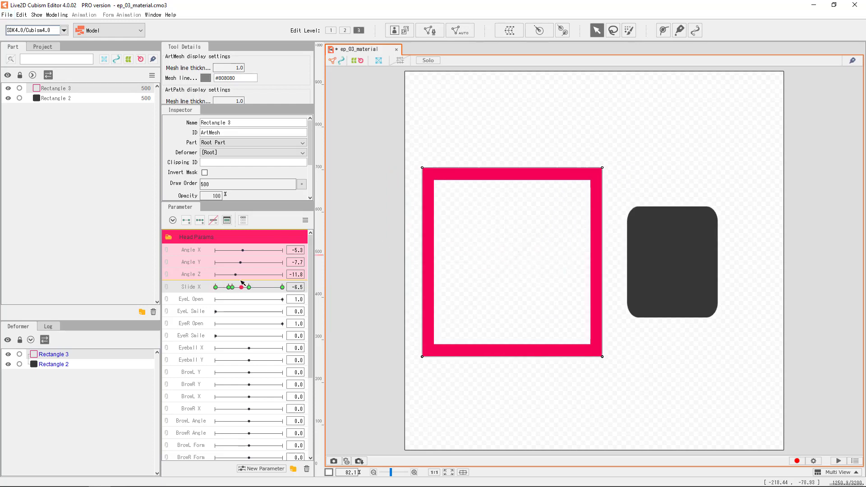
{"action": "left_click_drag", "start_coordinate": [248, 287], "coordinate": [318, 284]}
{"action": "left_click_drag", "start_coordinate": [484, 266], "coordinate": [266, 253]}
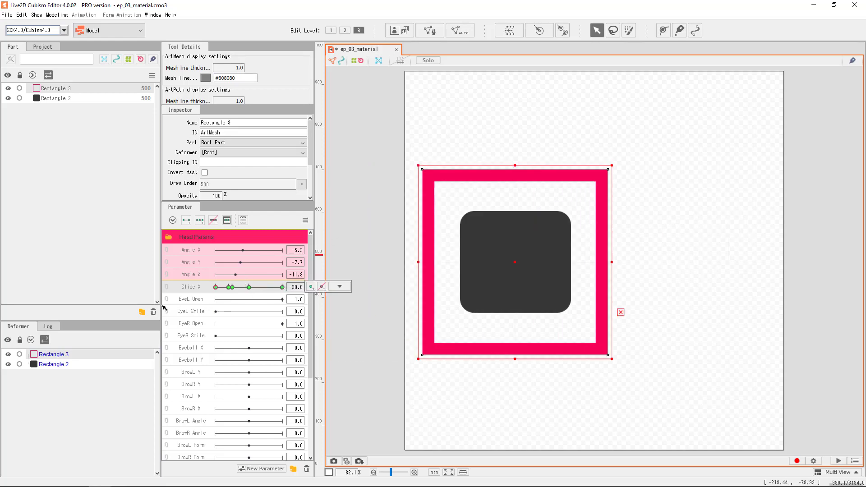